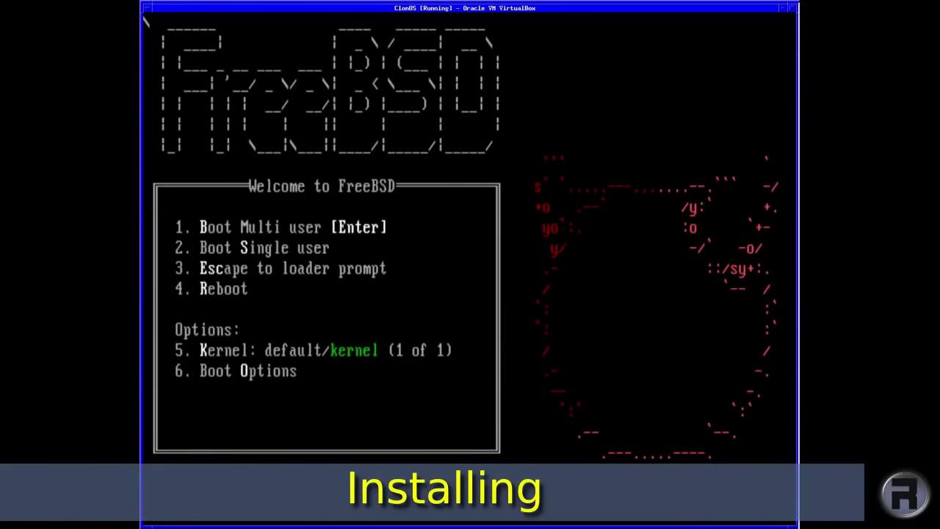
Boot the installer, start a new installation, and continue with the United Kingdom uk.kbd keymap
key("Return")
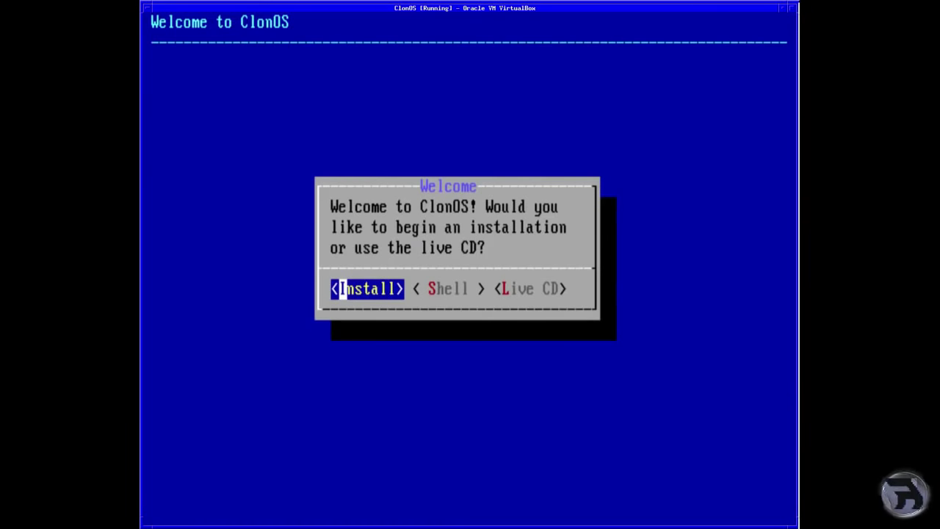
key("Return")
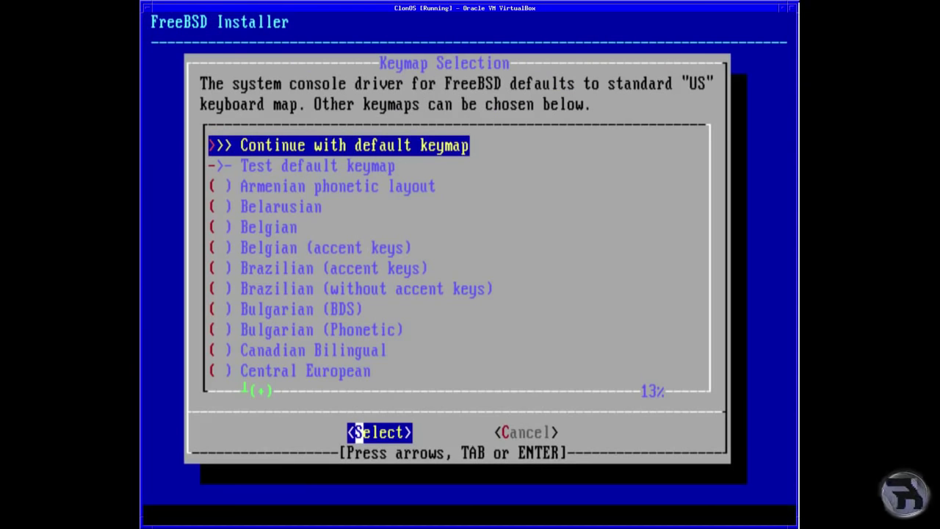
key("Page_Down")
key("End")
key("Up")
key("Up")
key("Up")
key("Up")
key("Up")
key("Up")
key("Up")
key("Up")
key("Up")
key("Up")
key("Up")
key("Up")
key("Up")
key("Up")
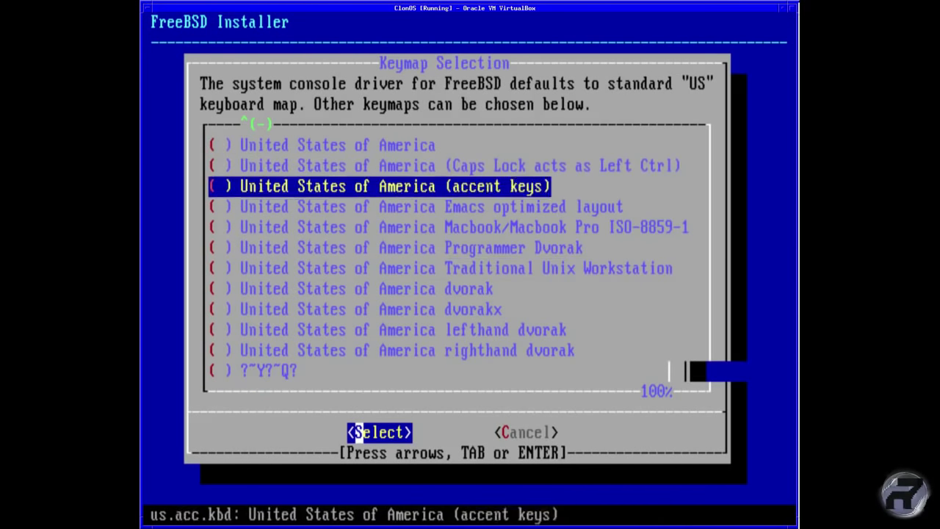
key("Down")
key("Down")
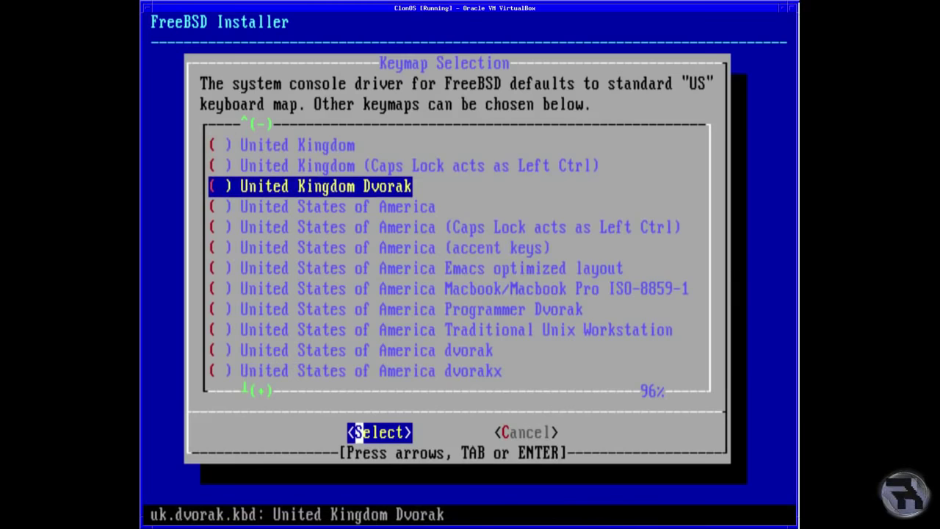
key("Up")
key("Up")
key("Return")
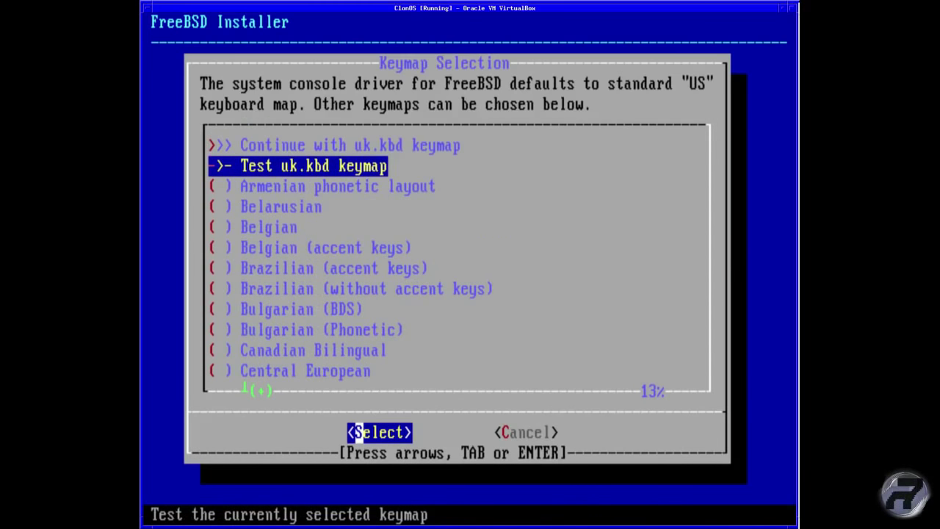
key("Up")
key("Return")
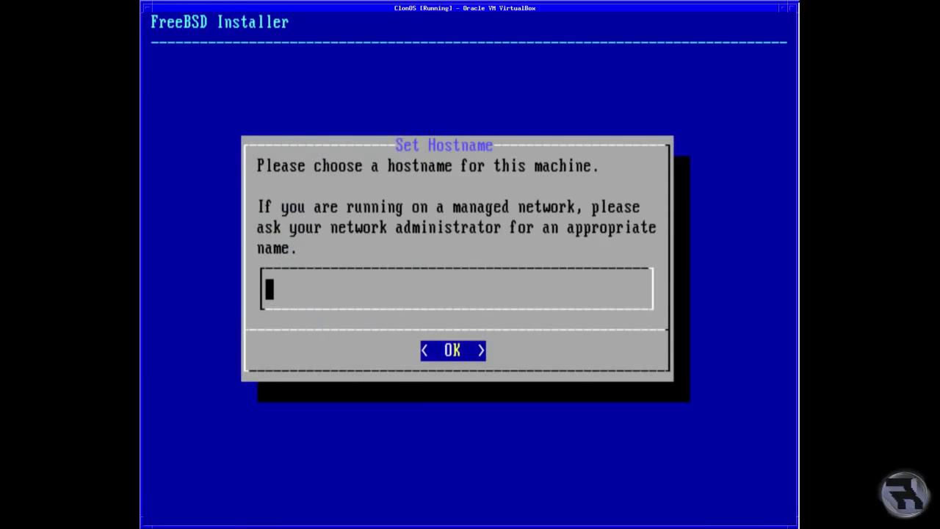
Set the hostname to Test and install only the clonos and lib32 components
type("Test")
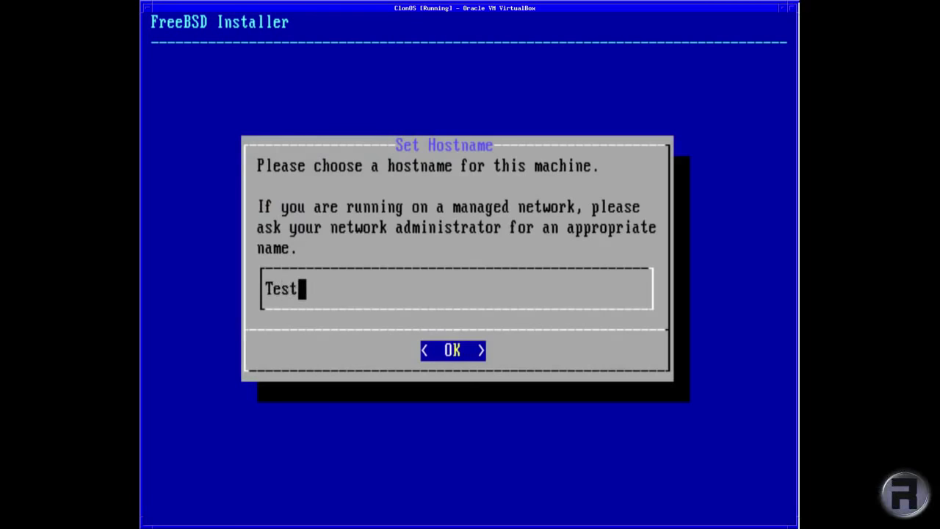
key("Return")
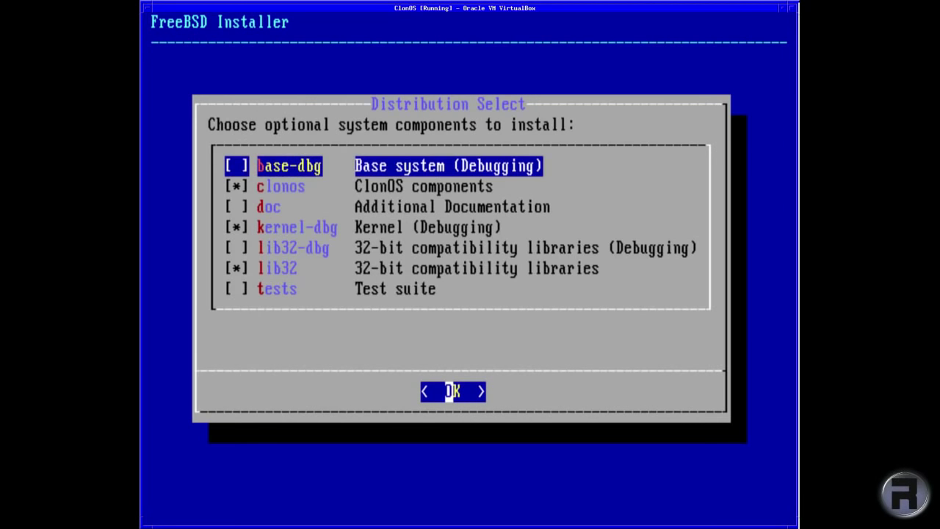
key("Down")
key("Down")
key("Down")
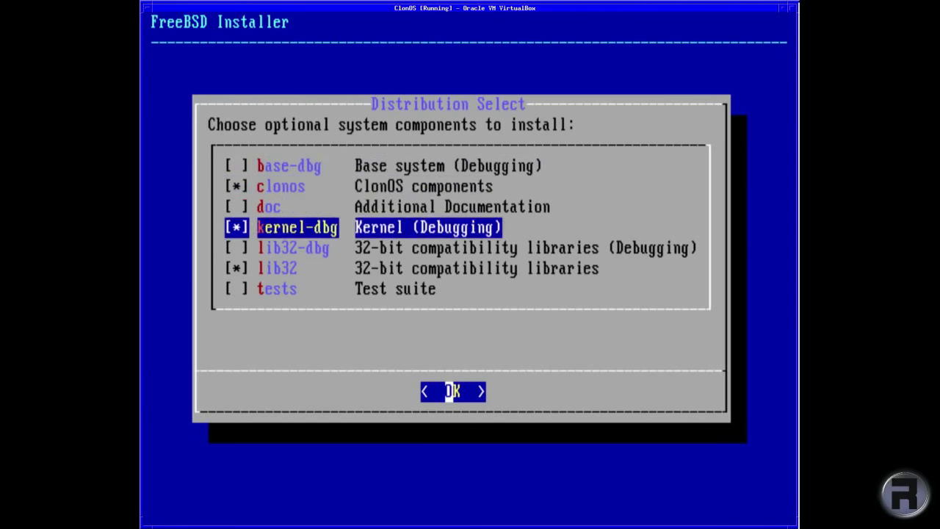
key("Down")
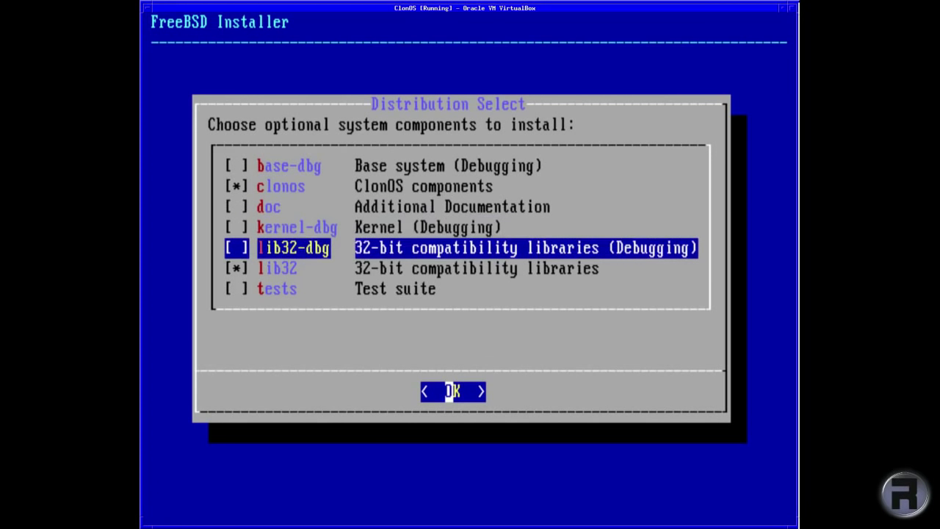
key("Return")
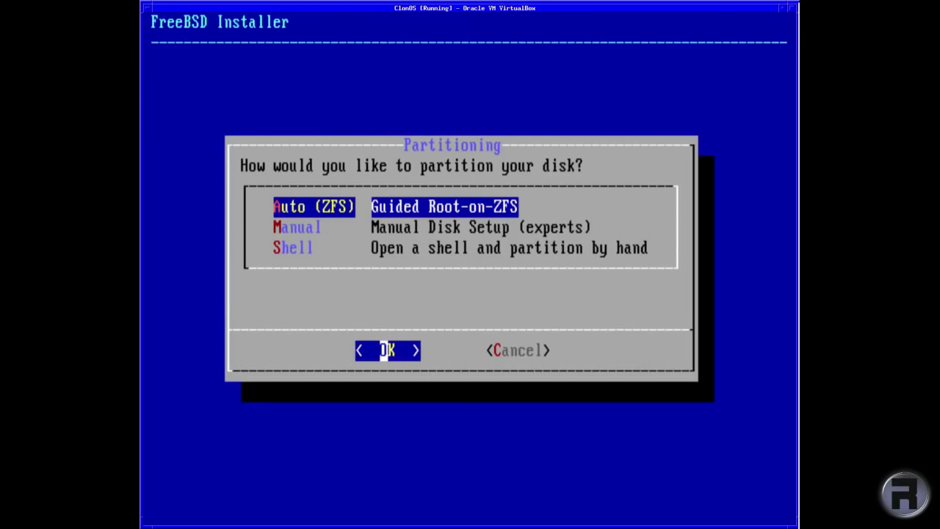
Choose guided Root-on-ZFS partitioning with a stripe pool on disk ada0
key("Return")
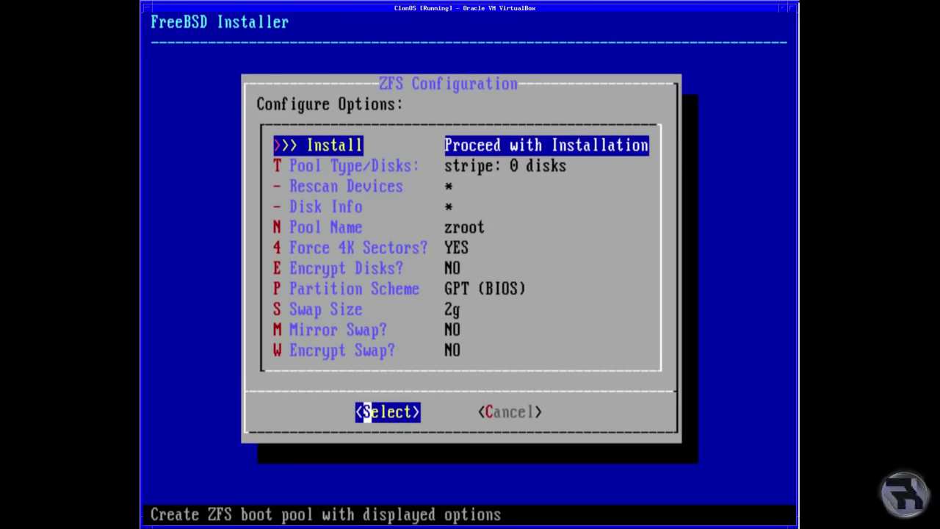
key("Down")
key("Return")
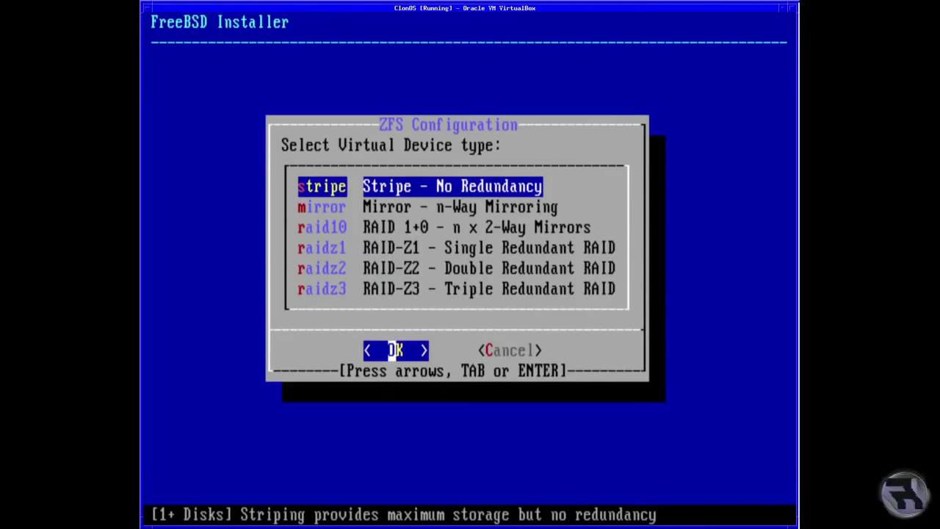
key("Return")
key("Return")
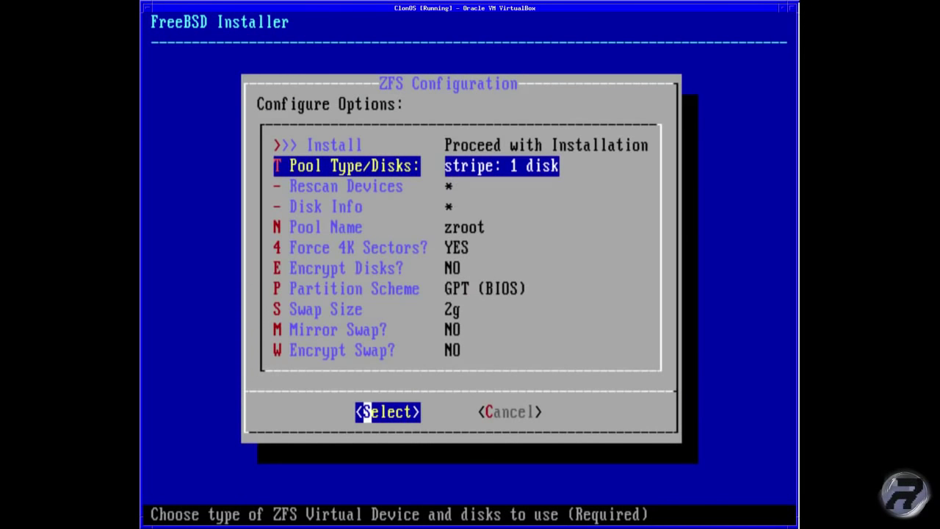
Review the zroot pool options, then start the ZFS install, answering yes
key("Down")
key("Down")
key("Down")
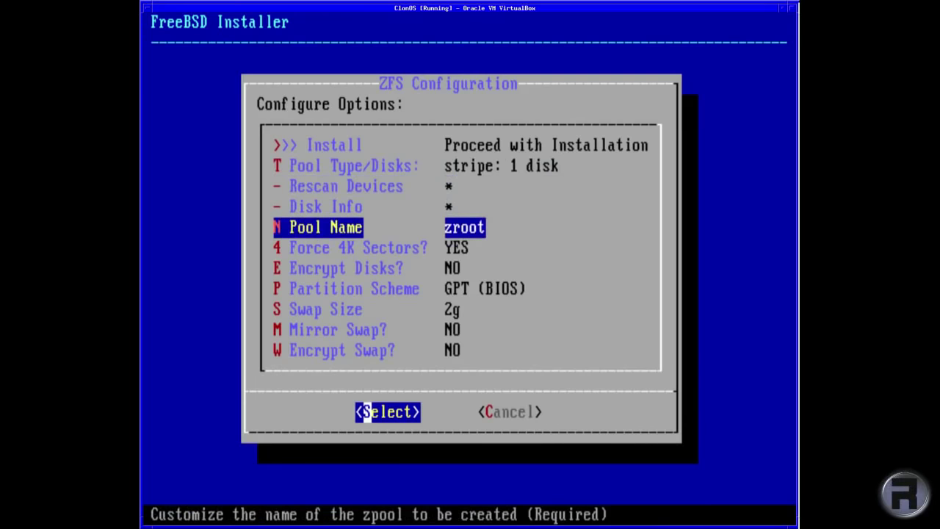
key("Down")
key("Down")
key("Down")
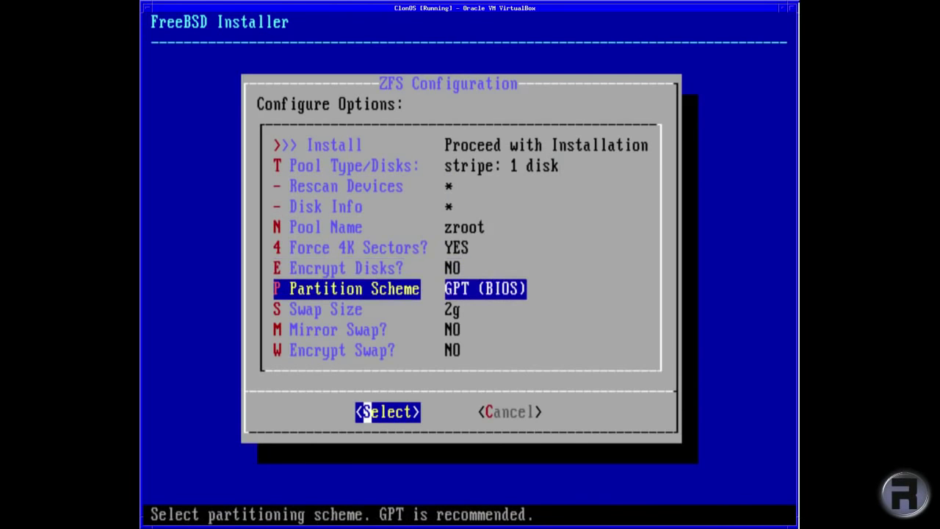
key("Down")
key("Down")
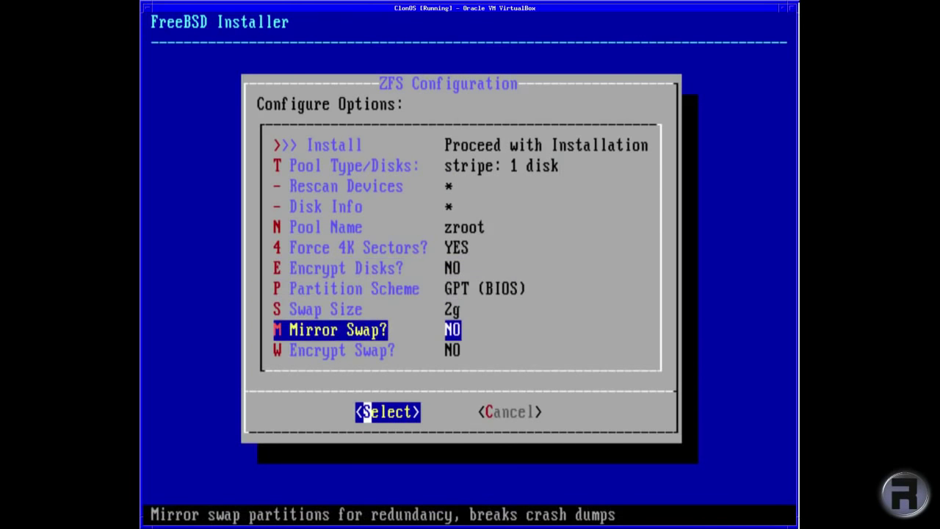
key("Down")
key("Tab")
key("Tab")
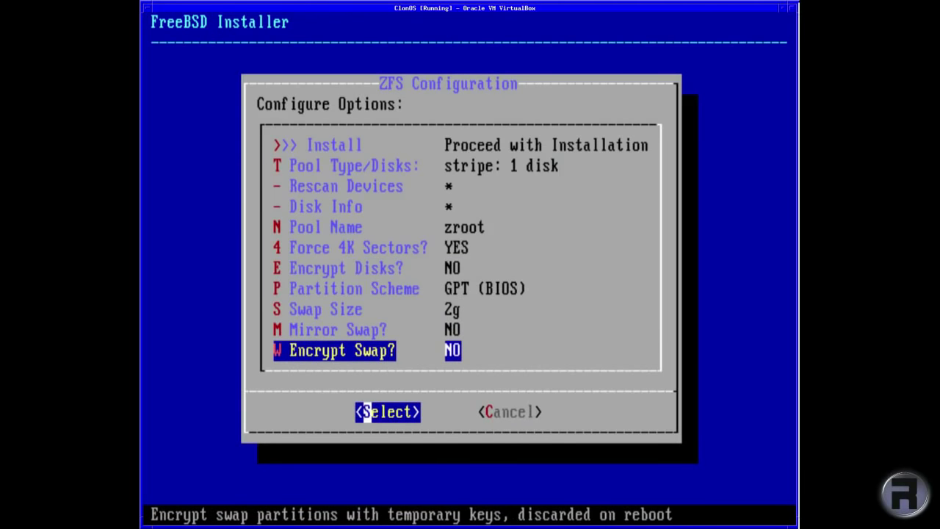
key("Up")
key("Up")
key("Up")
key("Up")
key("Up")
key("Up")
key("Up")
key("Up")
key("Up")
key("Up")
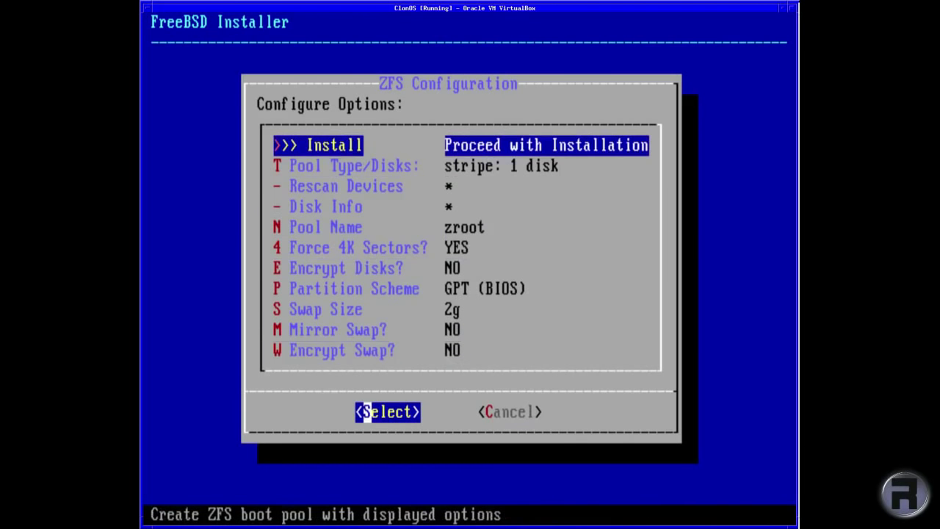
key("Return")
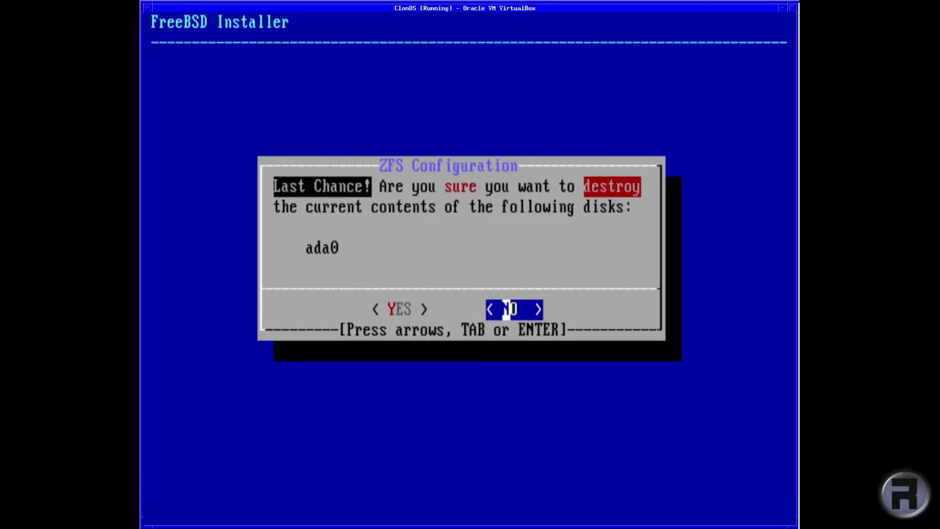
key("Left")
Confirm wiping ada0 and let the base, kernel, clonos and lib32 archives extract
key("Return")
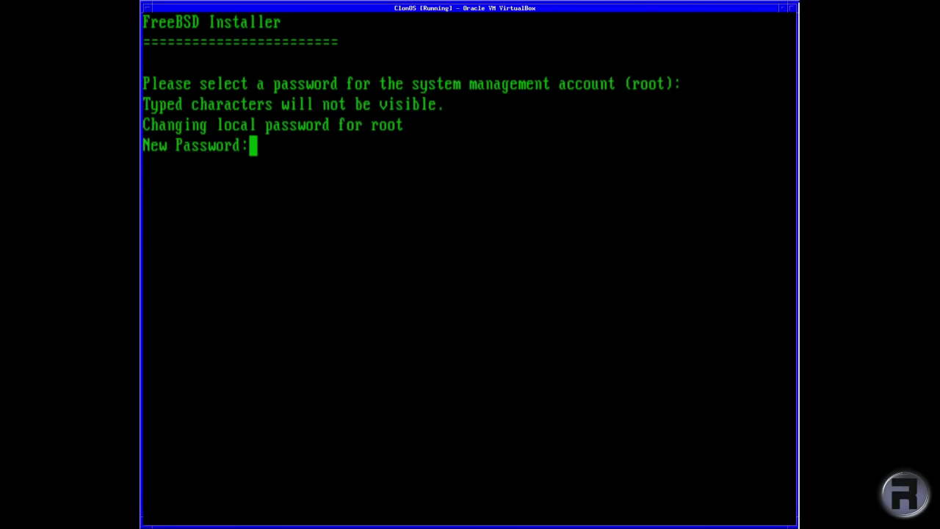
Set the root password and configure em0 with DHCP IPv4, no IPv6, and DNS 192.168.1.1
key("Return")
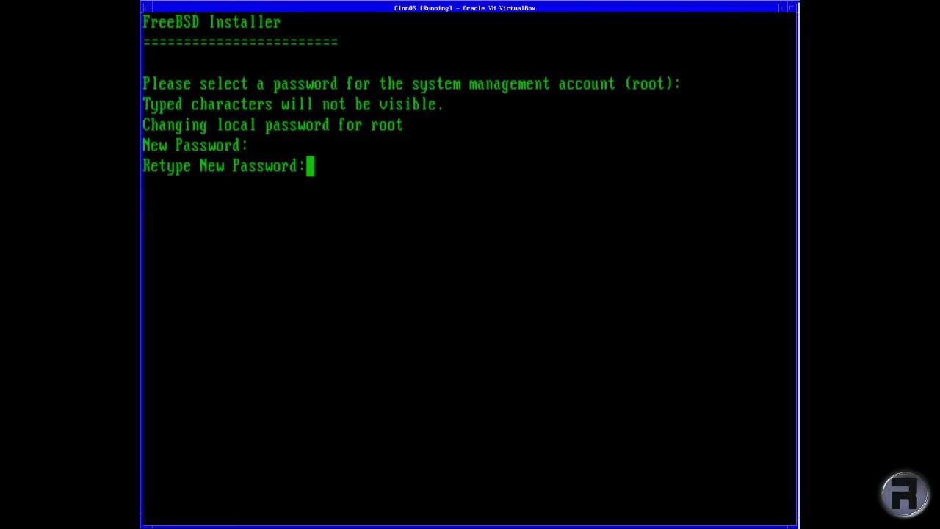
key("Return")
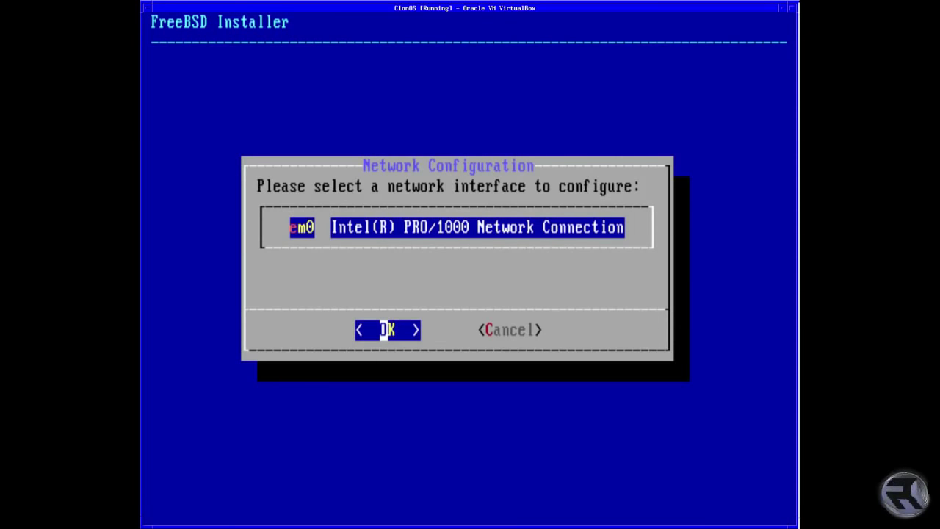
key("Return")
key("Return")
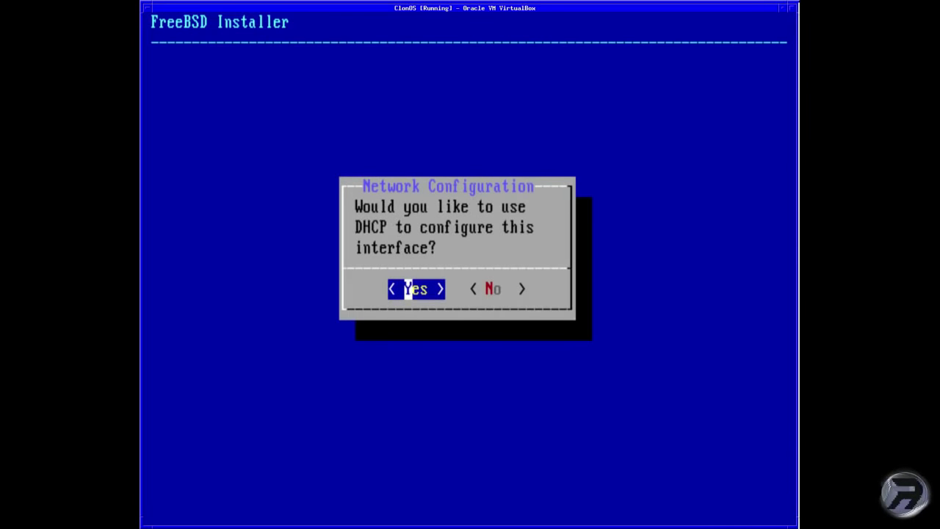
key("Return")
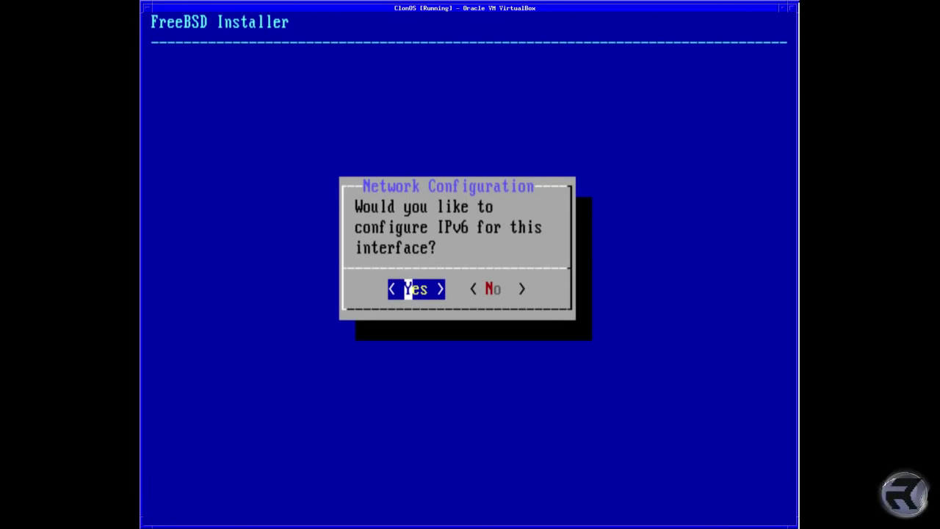
key("Right")
key("Return")
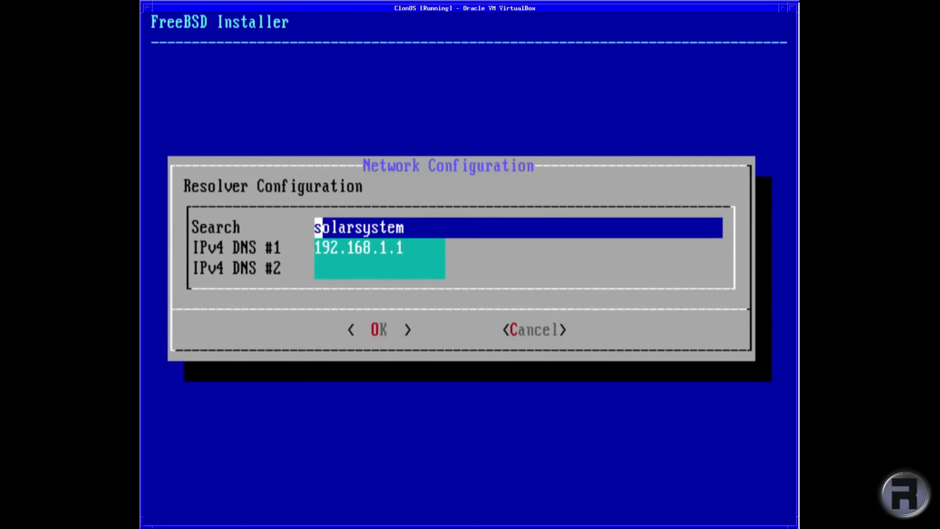
key("Return")
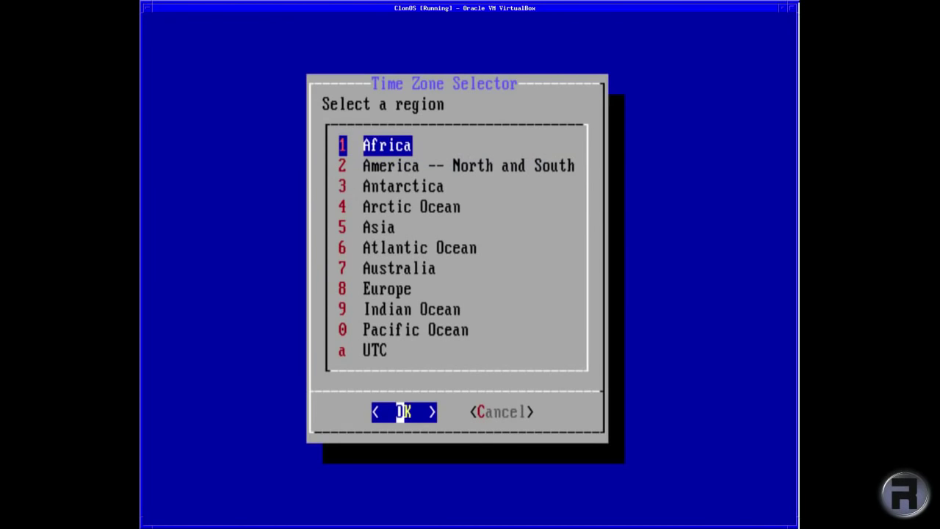
Choose Europe, then United Kingdom, as the time zone
key("Down")
key("Down")
key("Down")
key("Down")
key("Down")
key("Down")
key("Down")
key("Down")
key("Down")
key("Down")
key("Up")
key("Up")
key("Up")
key("Return")
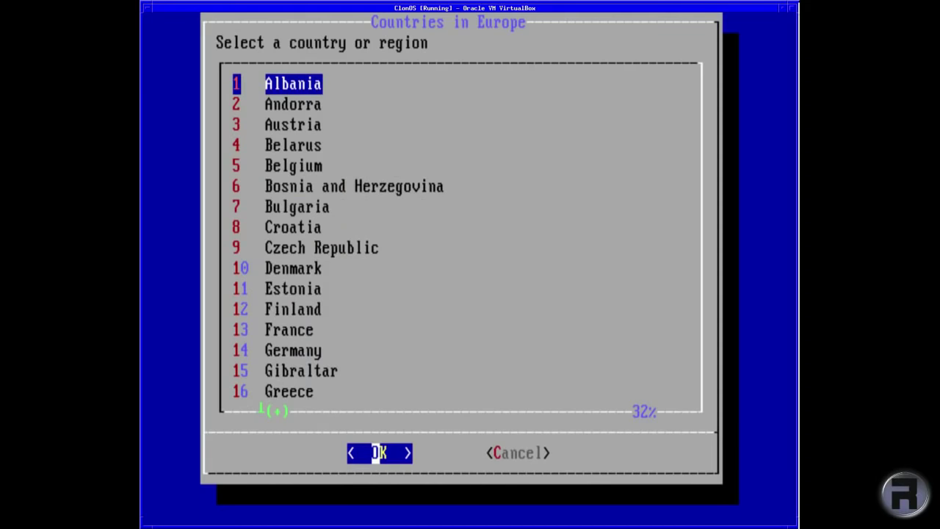
key("Page_Down")
key("Page_Down")
key("Up")
key("Up")
key("Up")
key("Up")
key("Up")
key("Up")
key("Up")
key("Up")
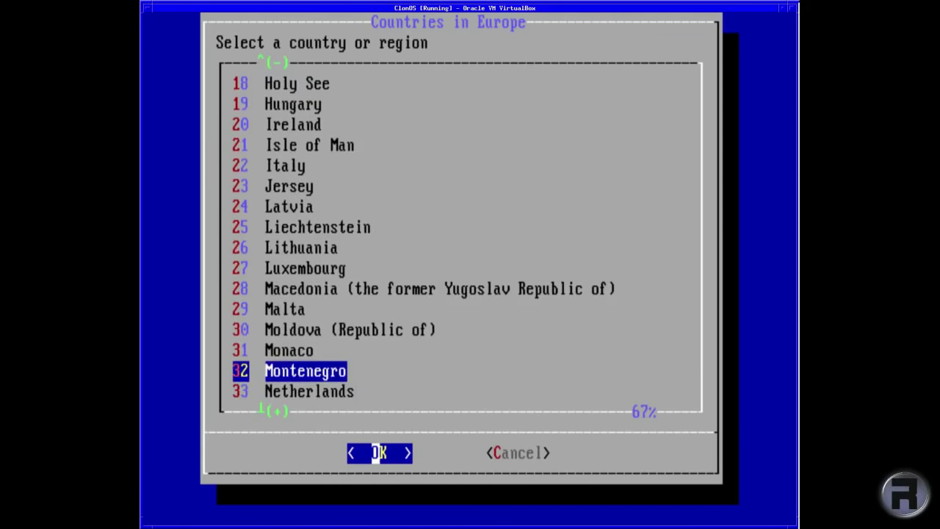
key("Down")
key("Down")
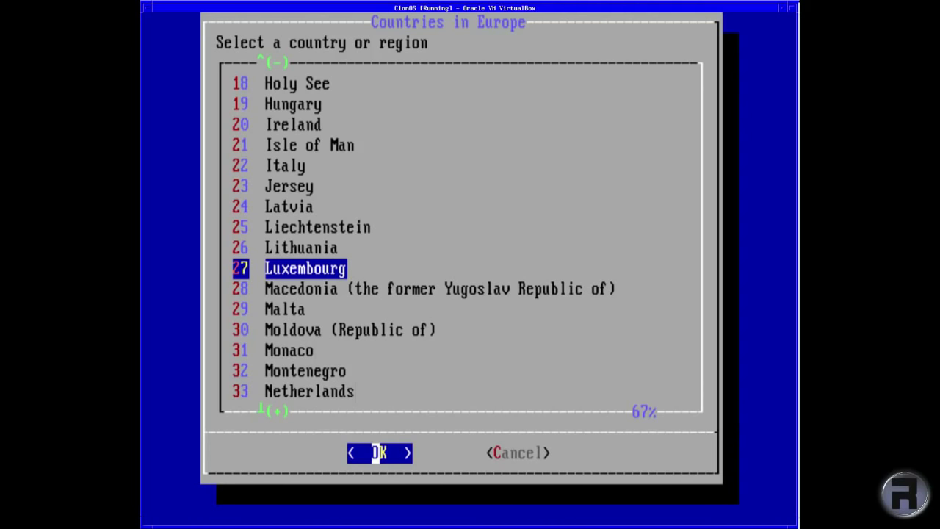
key("Up")
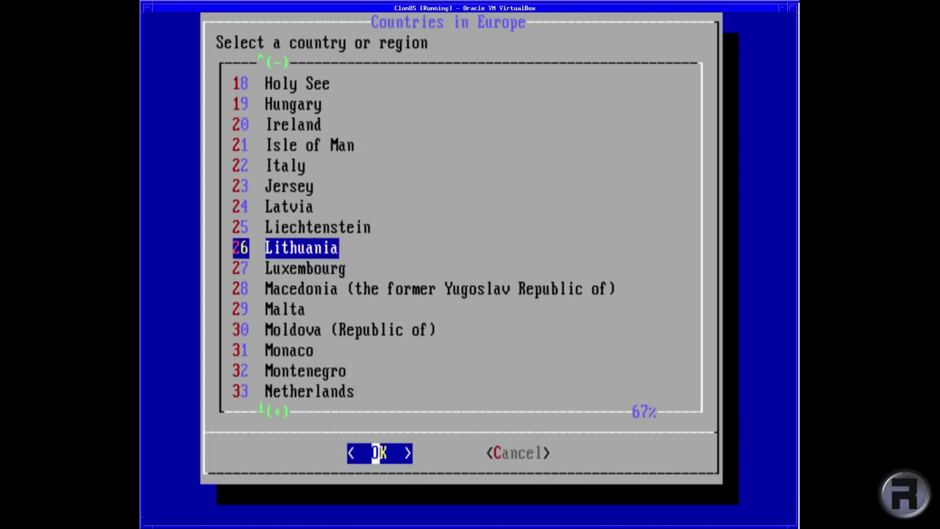
key("Up")
key("Up")
key("Up")
key("Down")
key("Down")
key("Down")
key("Down")
key("Down")
key("Down")
key("Down")
key("Down")
key("Down")
key("Down")
key("Down")
key("Down")
key("Down")
key("Down")
key("Down")
key("Down")
key("Down")
key("Down")
key("Down")
key("Down")
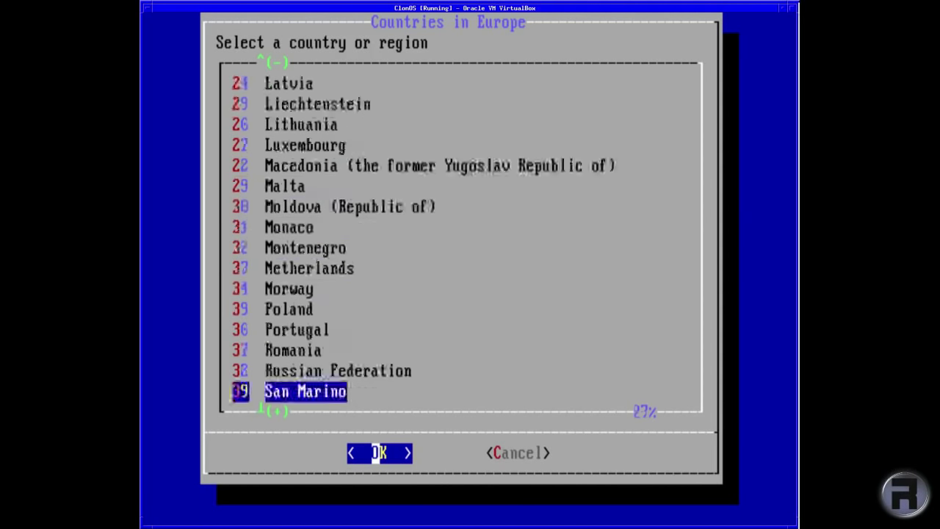
key("Up")
key("Return")
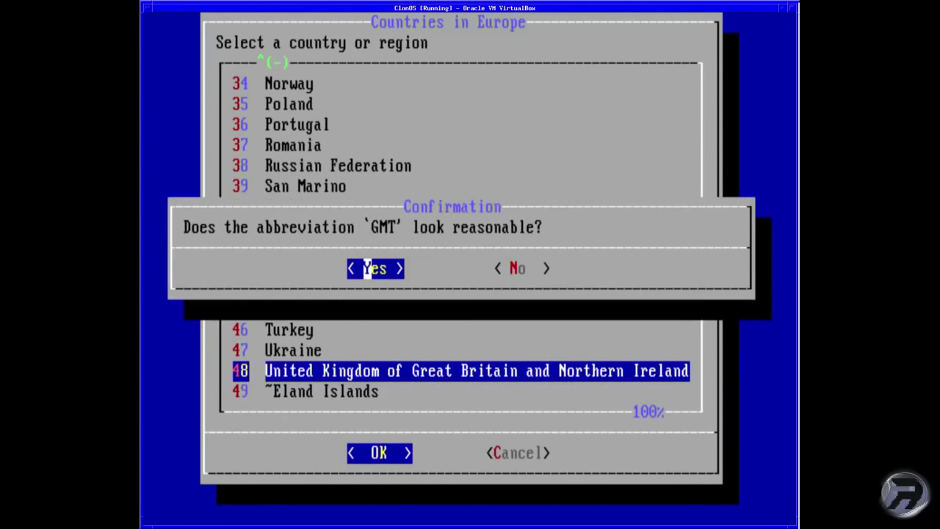
Accept the GMT abbreviation and keep the current date and time
key("Return")
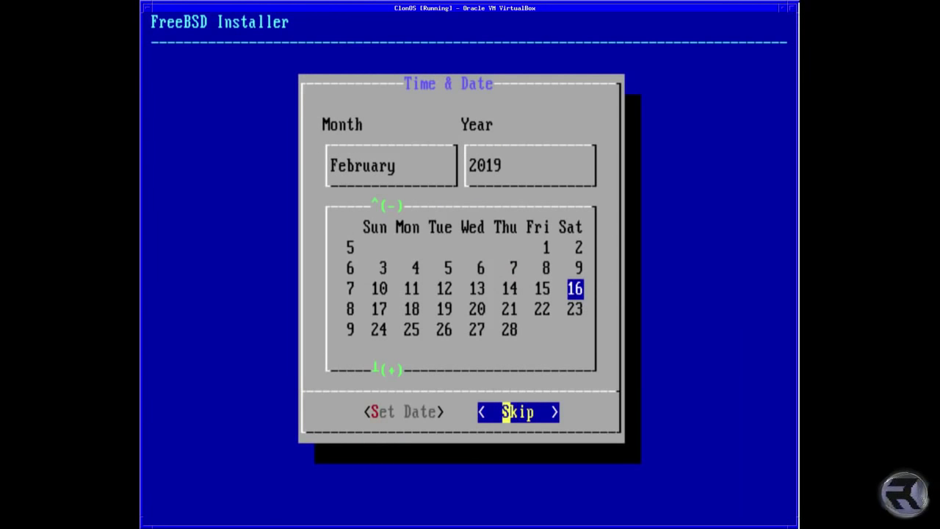
key("Return")
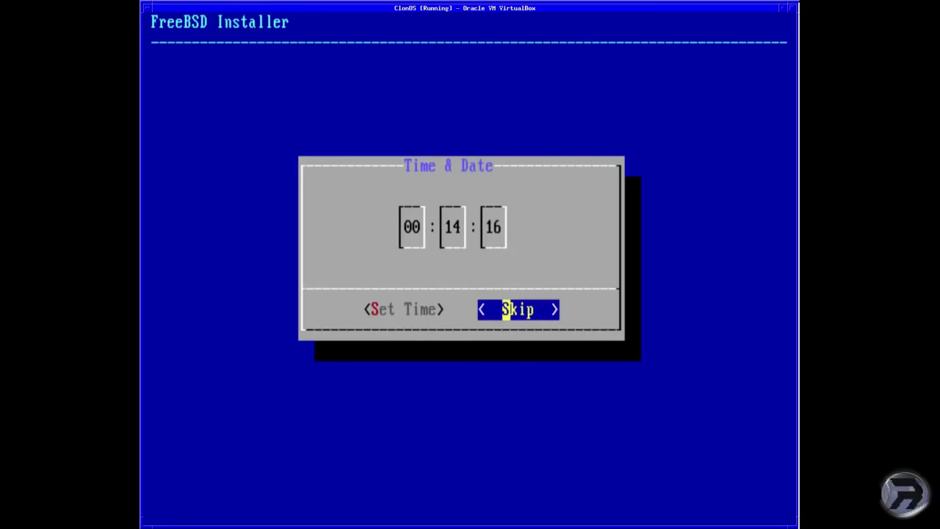
key("Return")
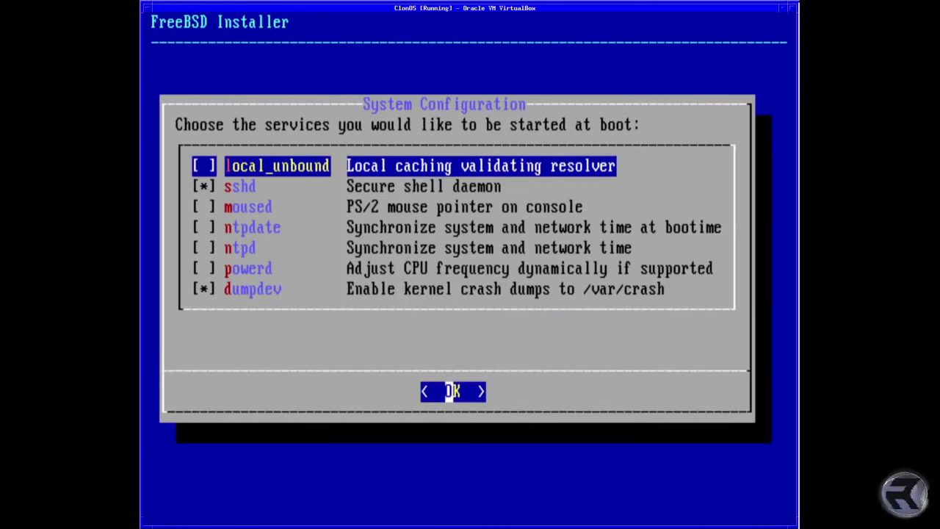
Start moused, ntpdate and ntpd at boot and turn off kernel crash dumps
key("Down")
key("Down")
key("space")
key("Down")
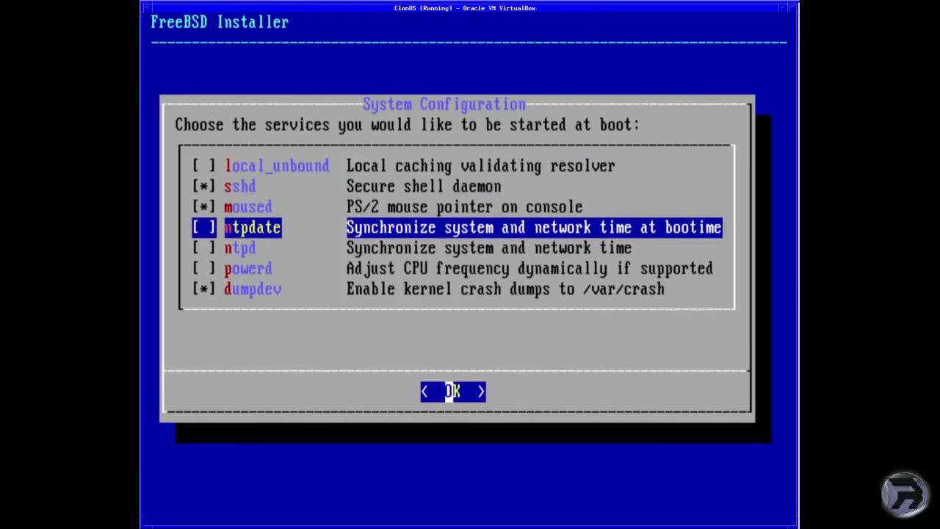
key("space")
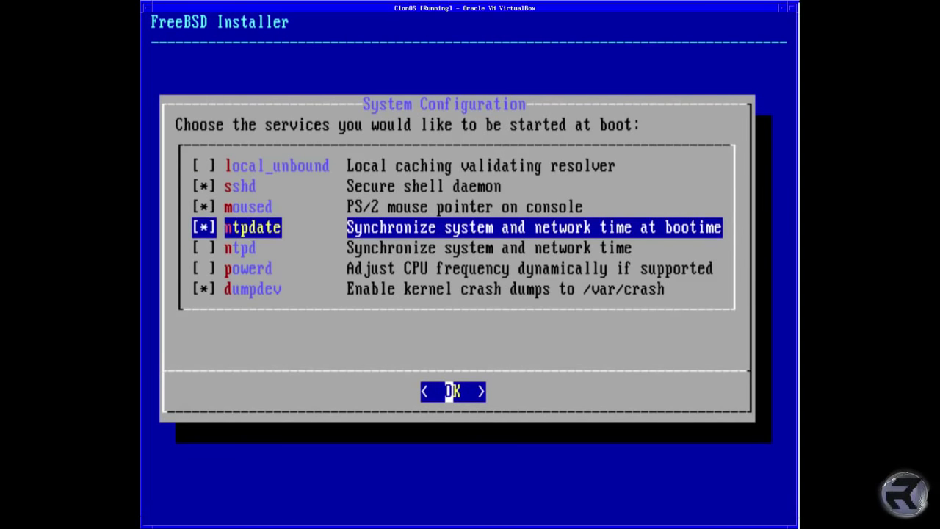
key("Down")
key("space")
key("Down")
key("Down")
key("space")
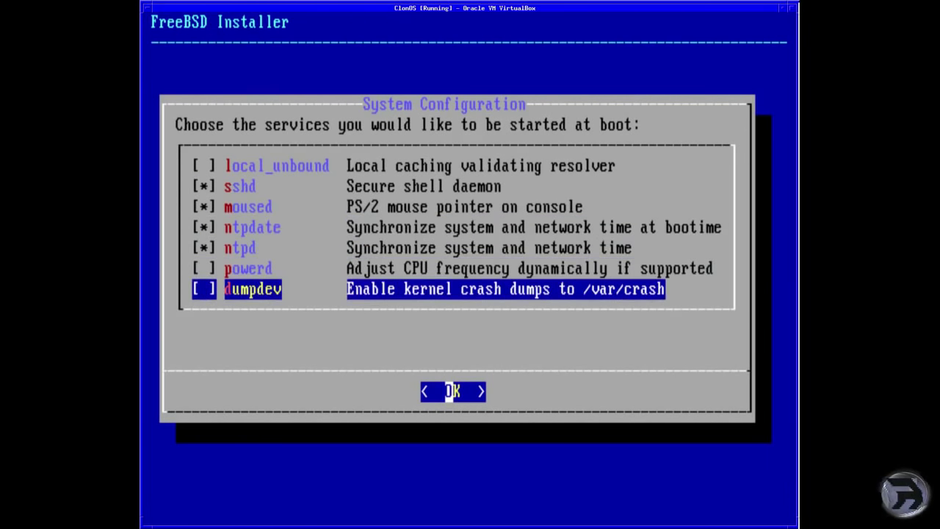
key("Return")
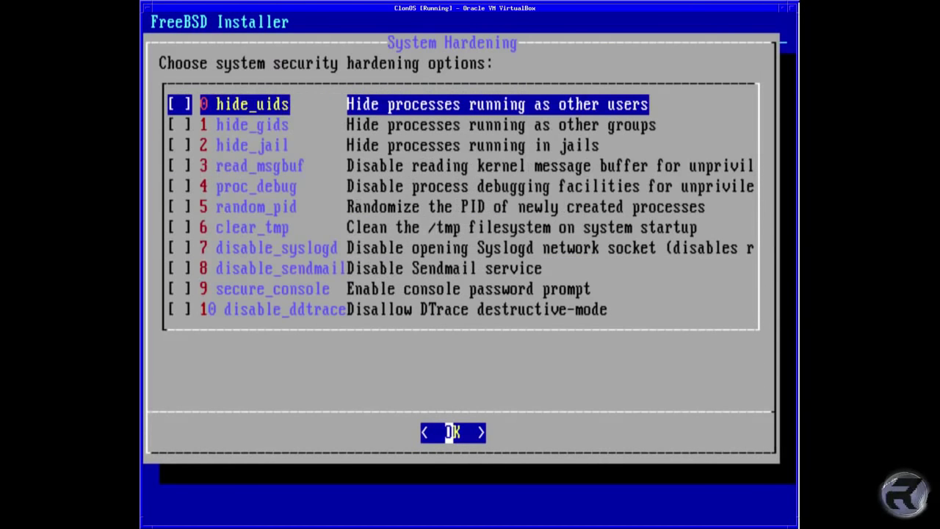
Enable the disable_ddtrace, disable_syslogd and disable_sendmail hardening options
key("Down")
key("Down")
key("Down")
key("Down")
key("Down")
key("Down")
key("Down")
key("Down")
key("Down")
key("Down")
key("space")
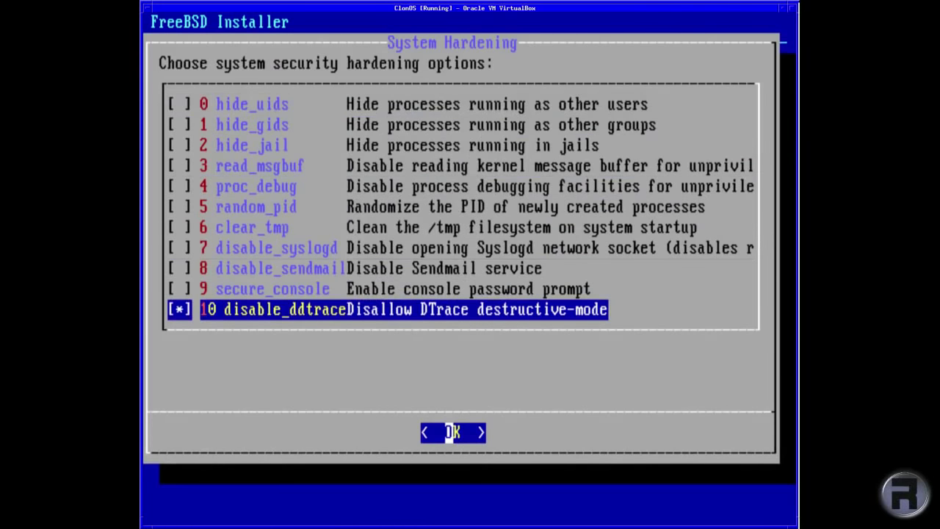
key("Up")
key("Up")
key("Up")
key("space")
key("Down")
key("space")
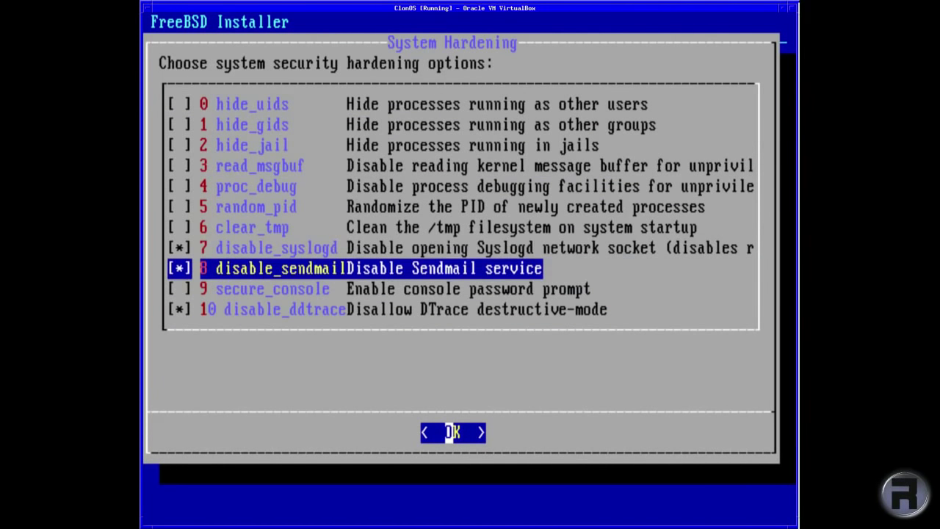
key("Up")
key("Up")
key("Return")
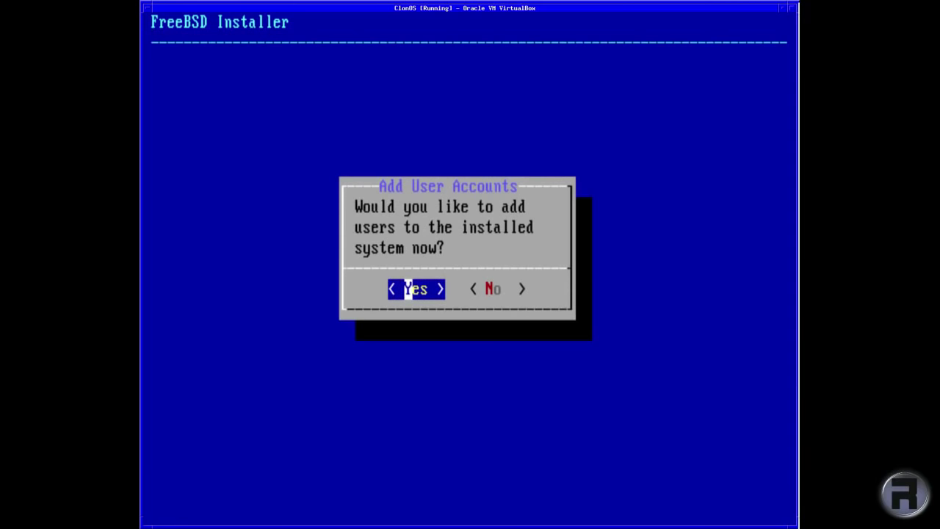
Add a user account with its username and full name, in the wheel group
key("Return")
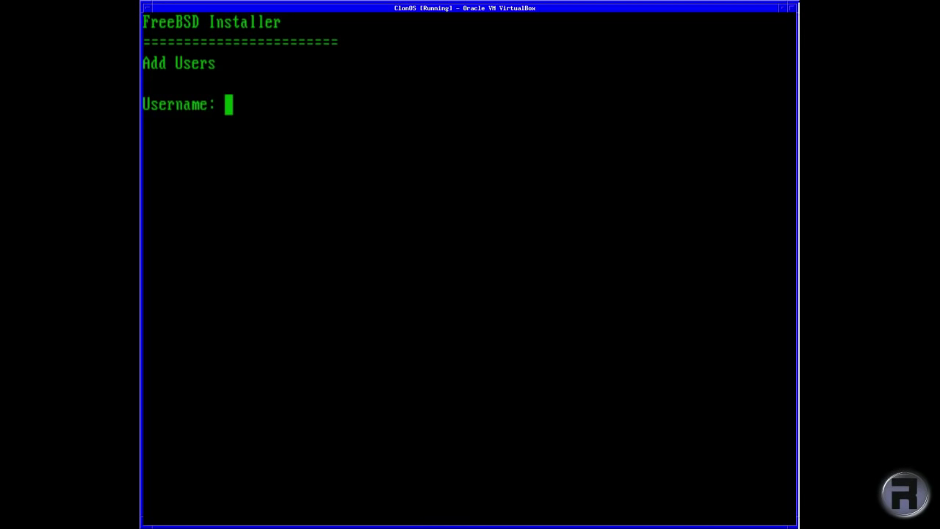
type("robon")
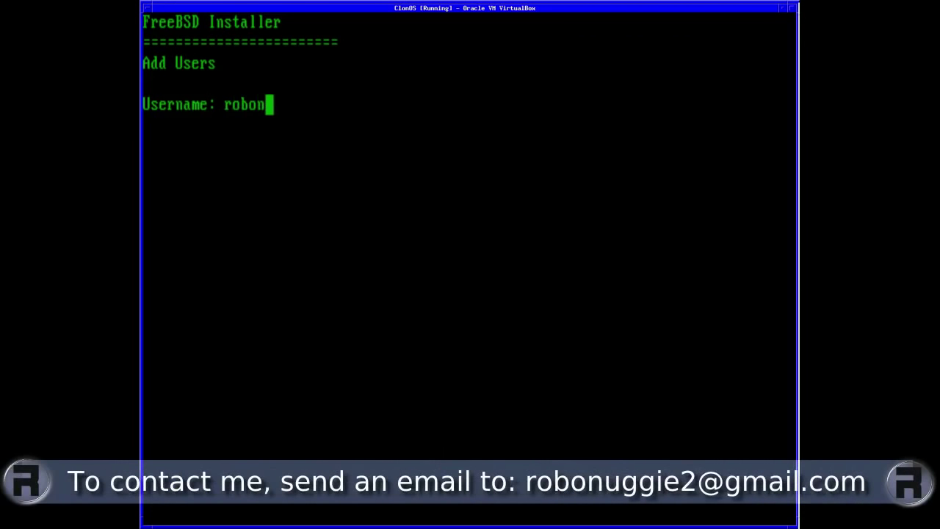
type("uggie")
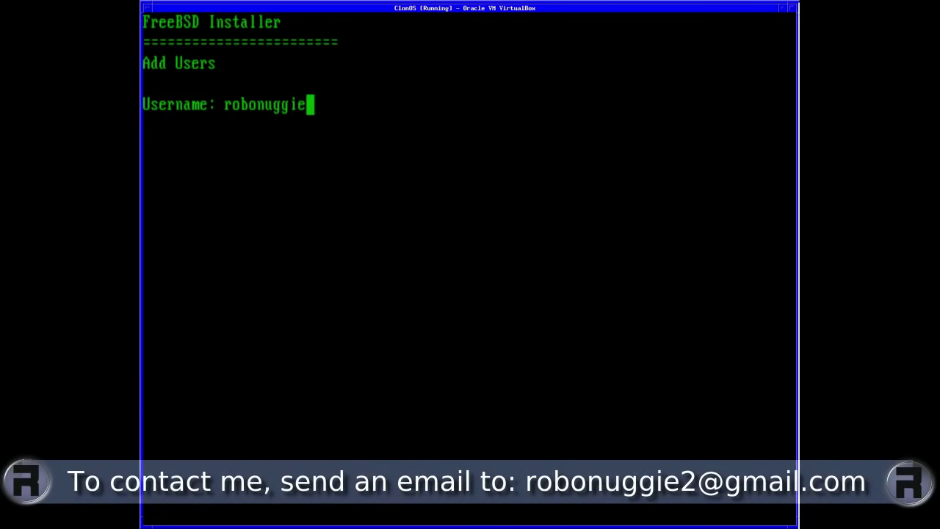
key("Return")
type("Robo")
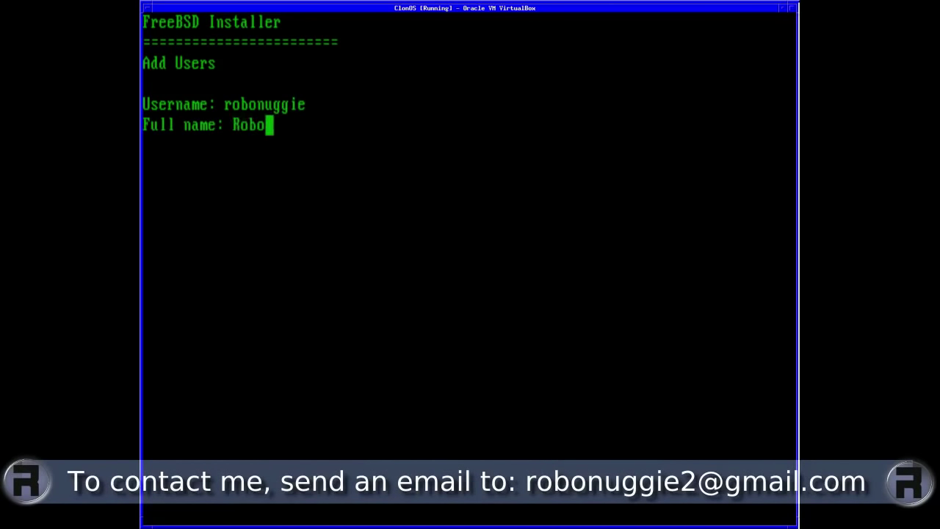
type("Nuggie")
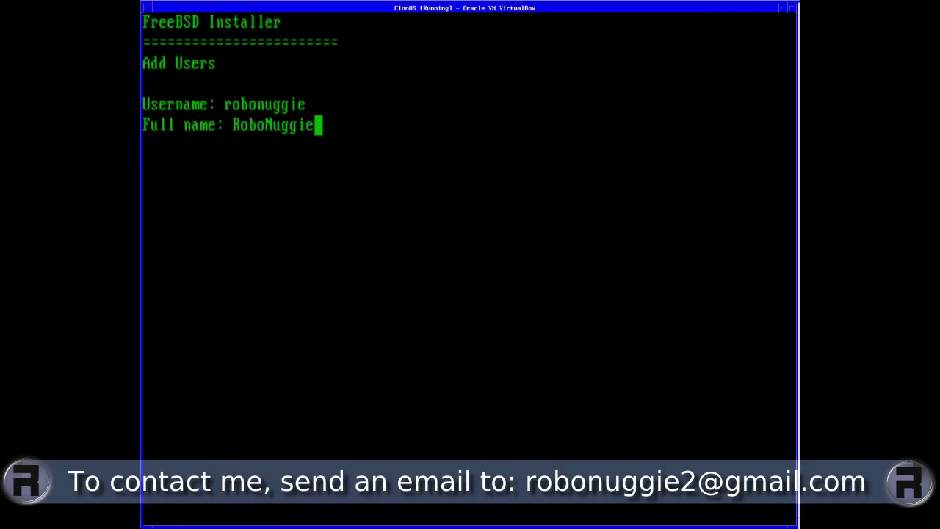
key("Return")
key("Return")
key("Return")
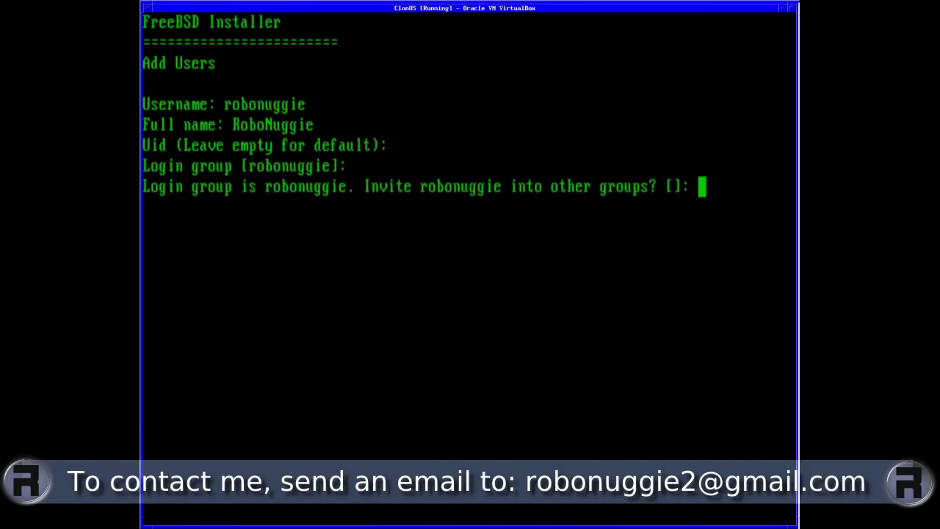
type("wheel")
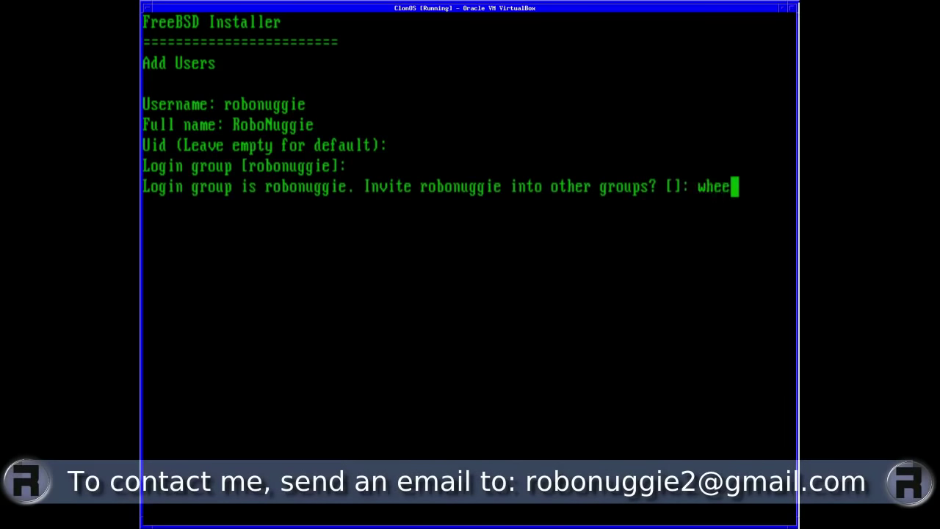
key("Return")
Keep default class, shell and home, set the account password, and add no further users
key("Return")
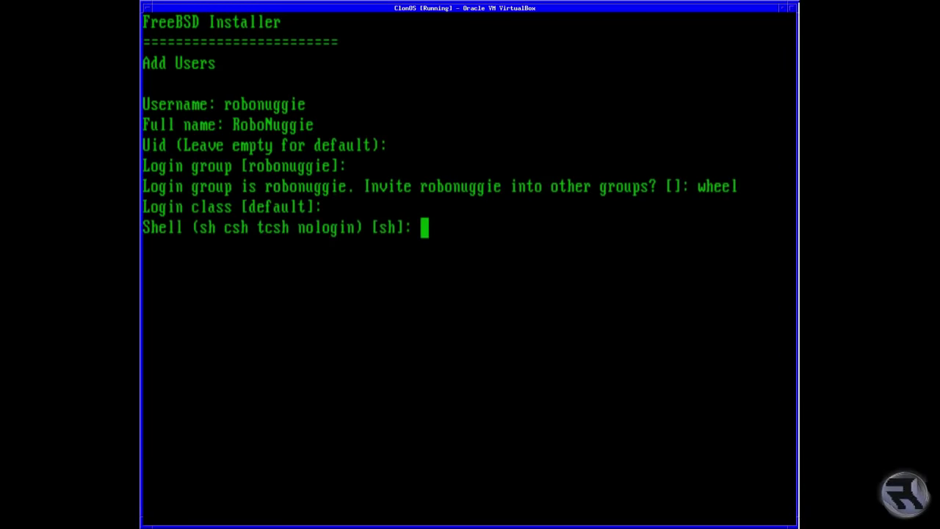
key("Return")
key("Return")
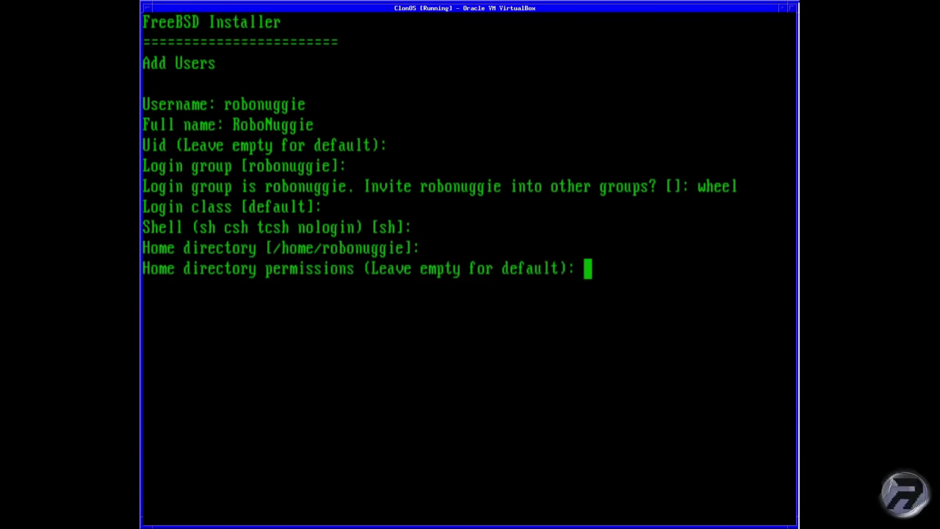
key("Return")
key("Return")
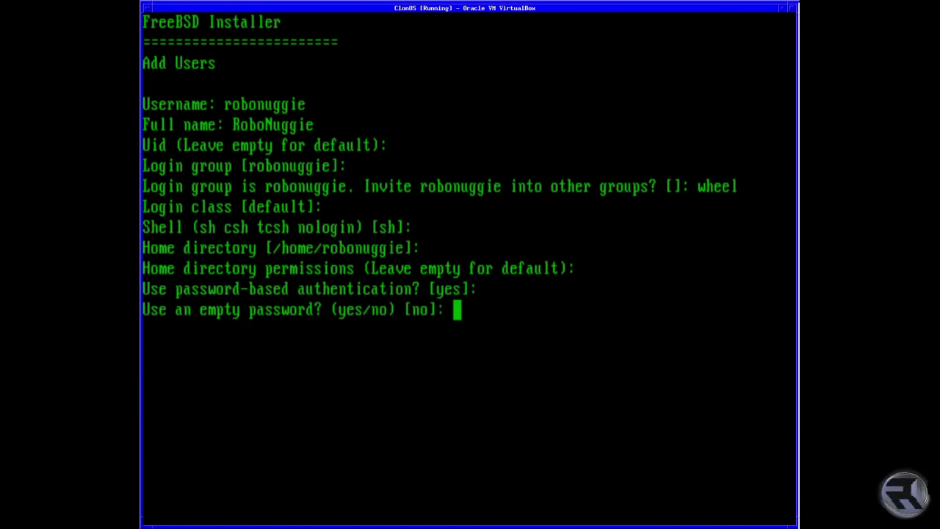
key("Return")
key("Return")
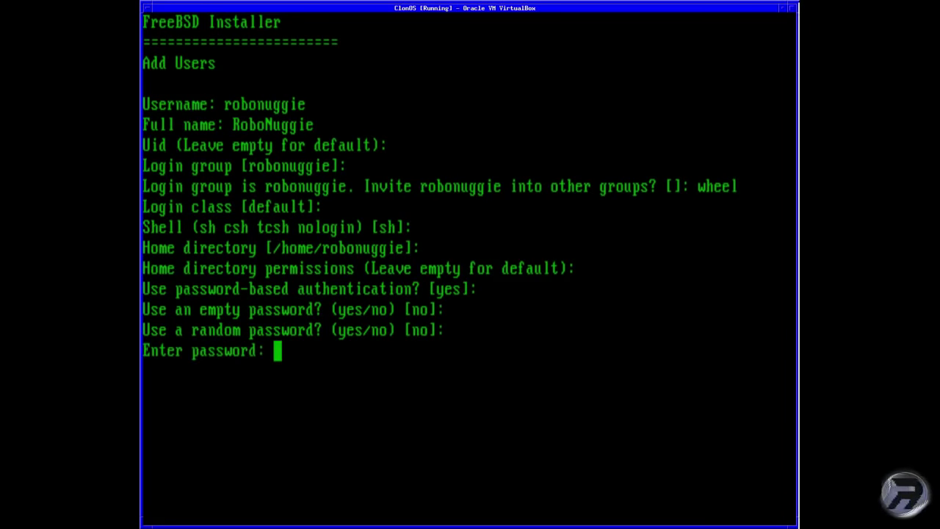
key("Return")
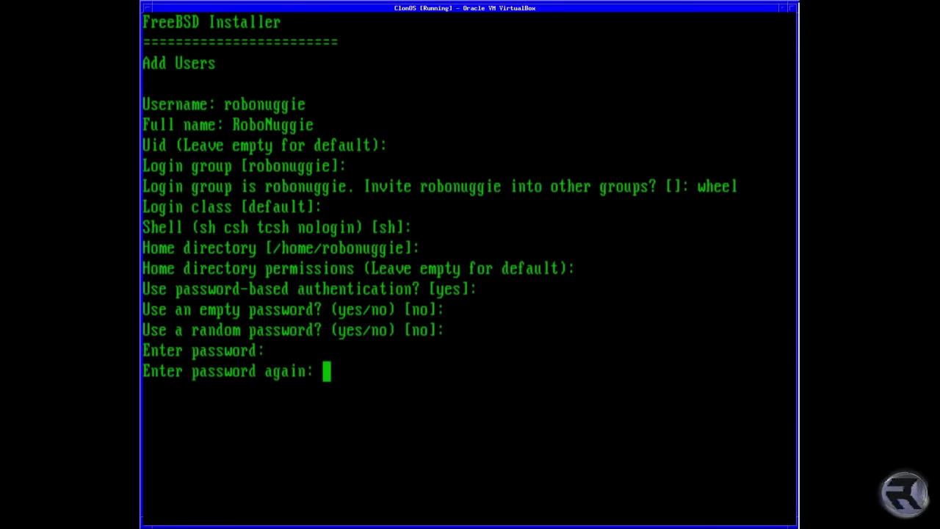
key("Return")
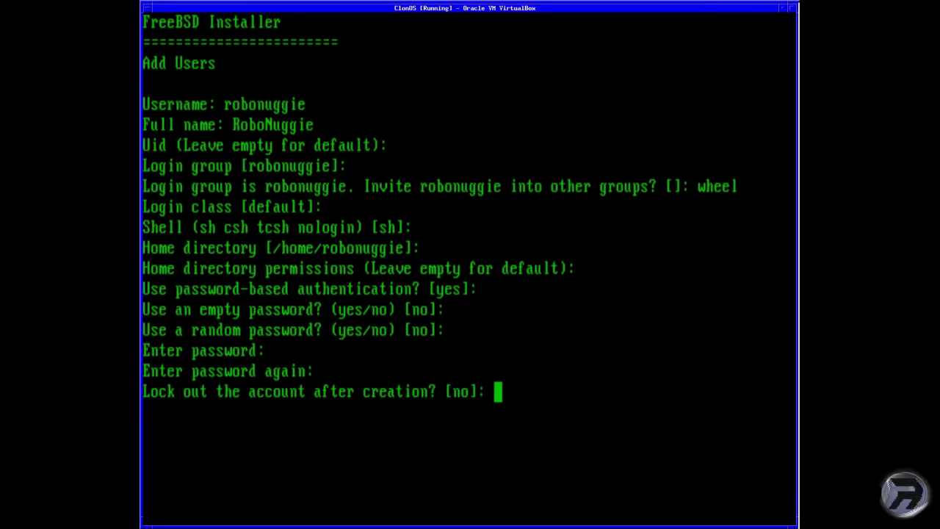
key("Return")
type("yes")
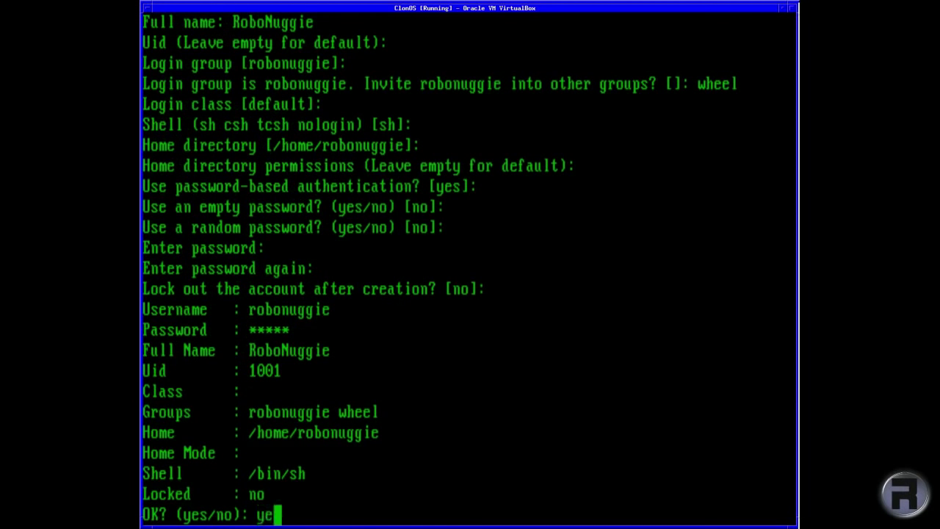
key("Return")
type("no")
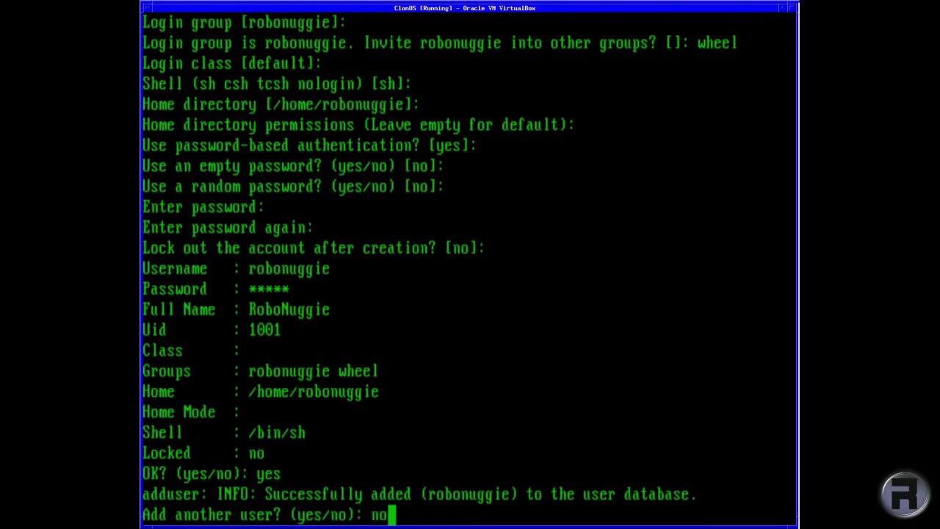
key("Return")
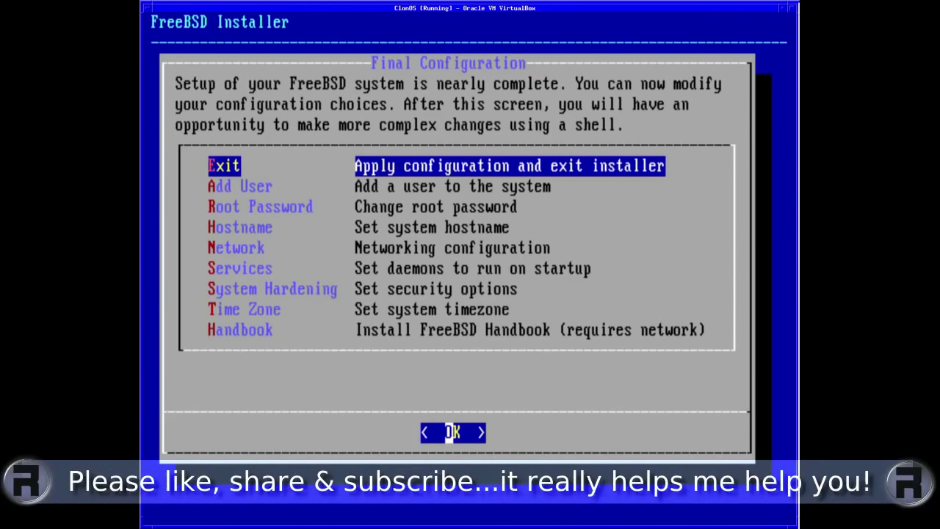
Apply the configuration and exit, letting ClonOS post-install setup run until Stage 3
key("Return")
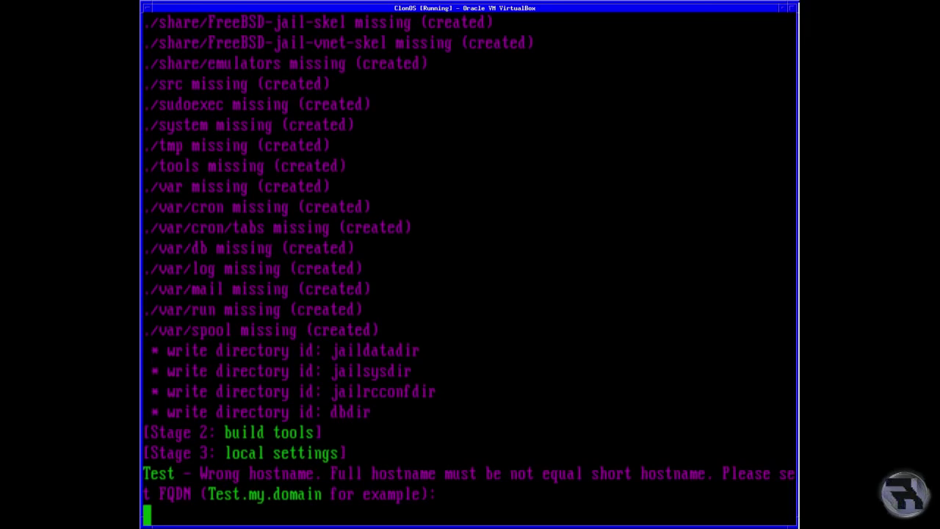
Replace hostname Test with the FQDN test.my.domain and accept the default pf NAT framework
key("Return")
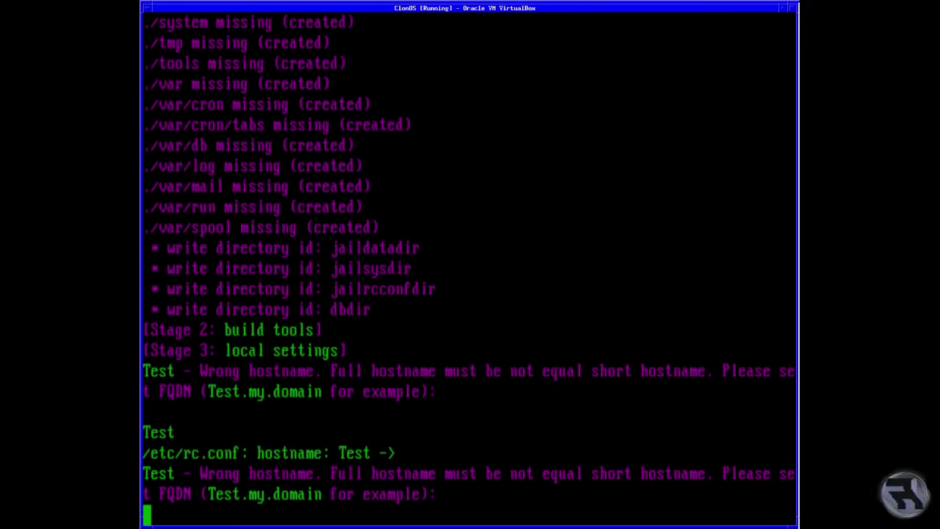
type("Test")
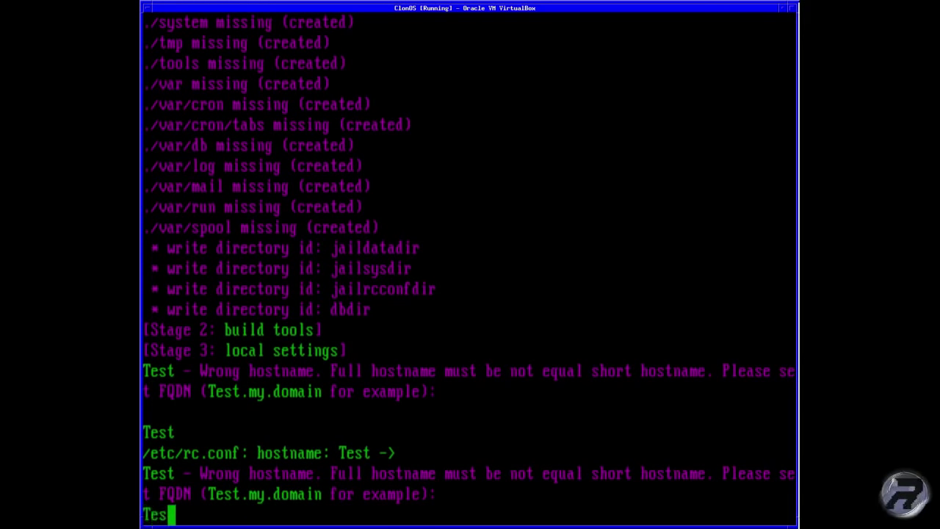
key("BackSpace")
key("BackSpace")
key("BackSpace")
key("BackSpace")
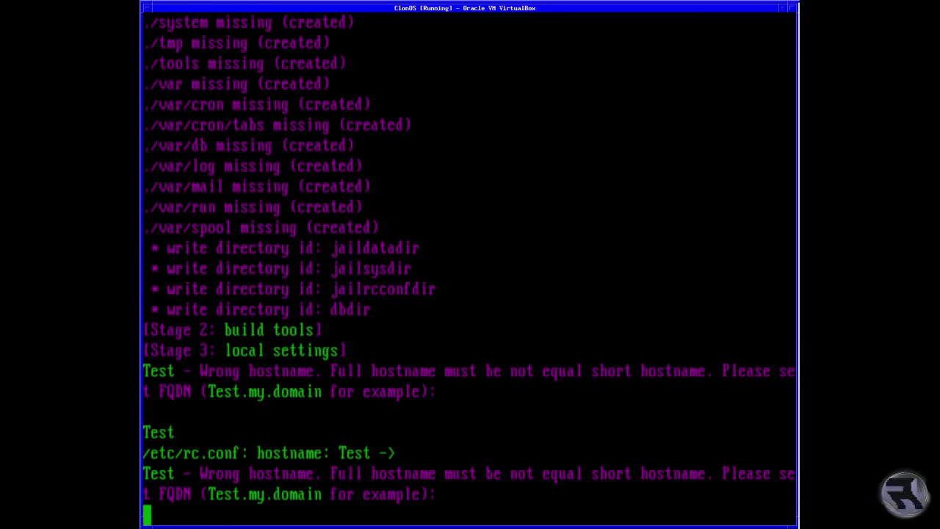
type("test.")
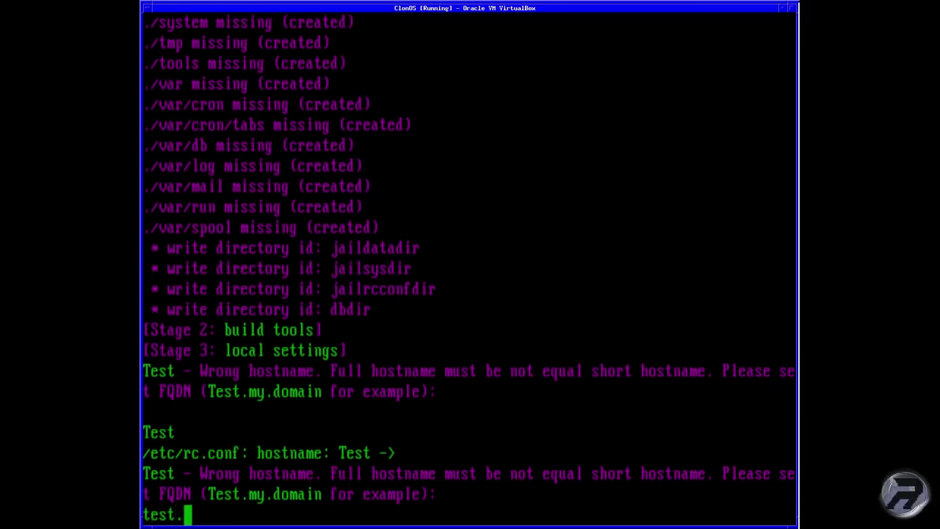
type("my.domain")
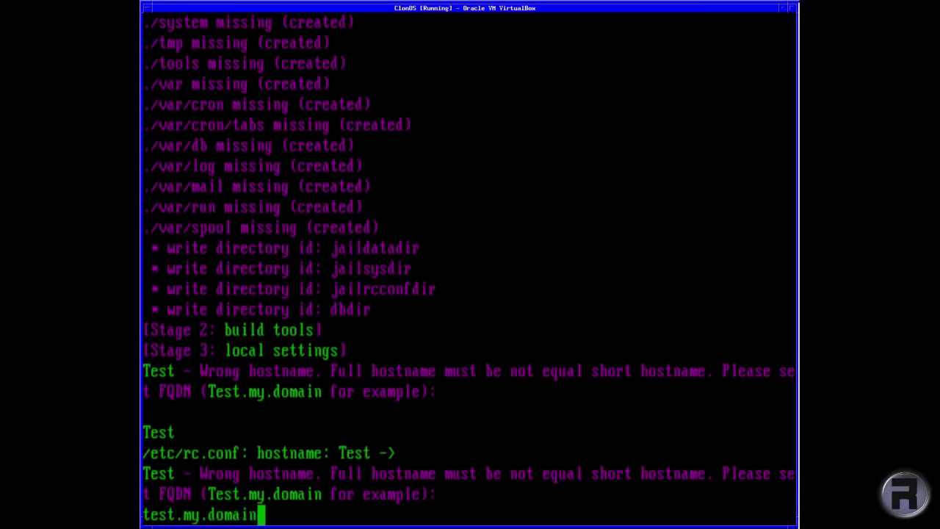
key("Return")
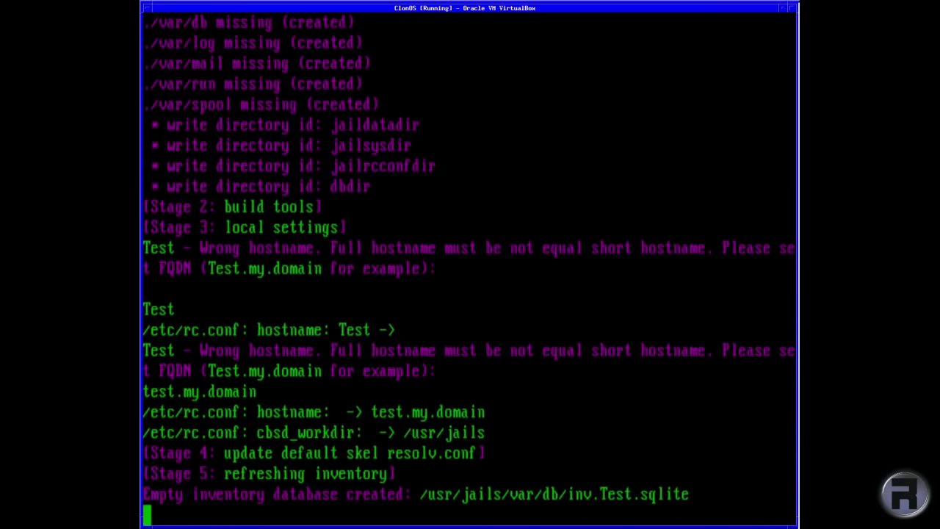
key("Return")
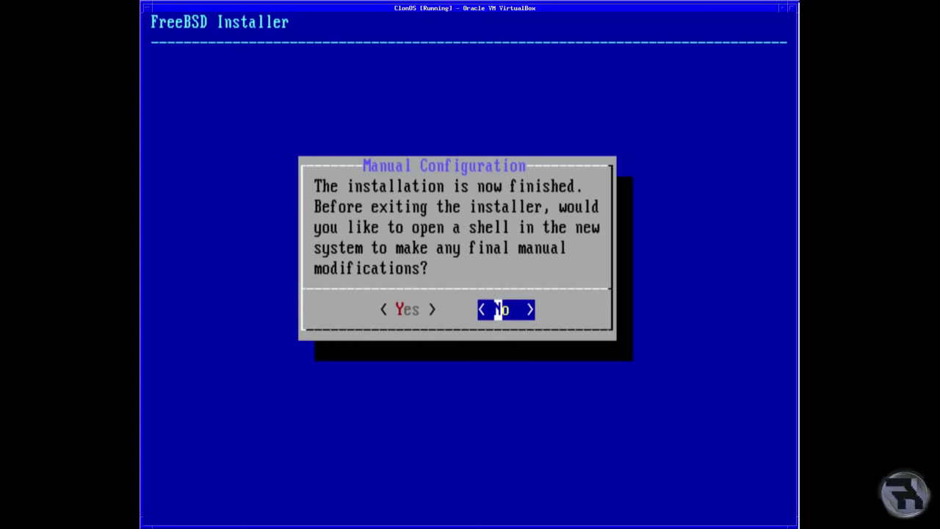
Decline the manual-configuration shell and reboot into the new system's FreeBSD boot menu
key("Return")
key("Return")
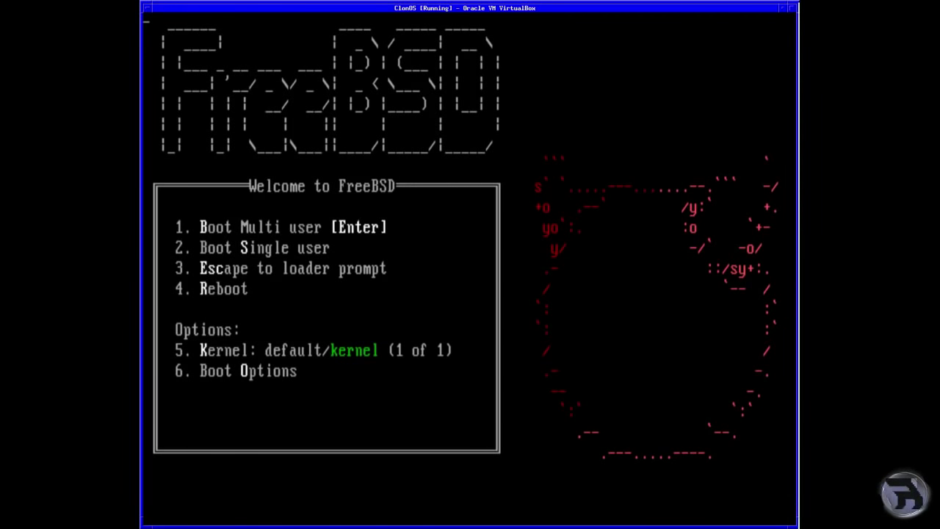
Boot ClonOS in multi-user mode and enter the local user's login name at the console prompt
key("Return")
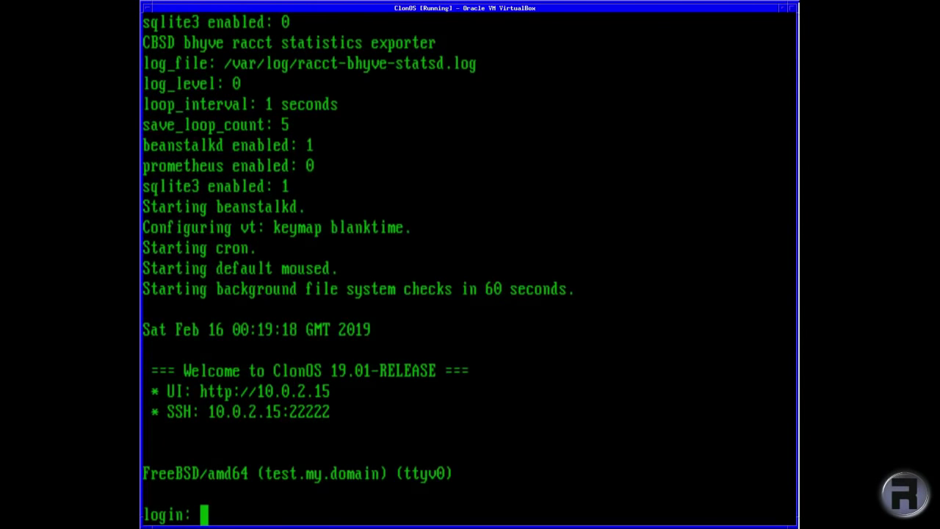
type("robonuggie")
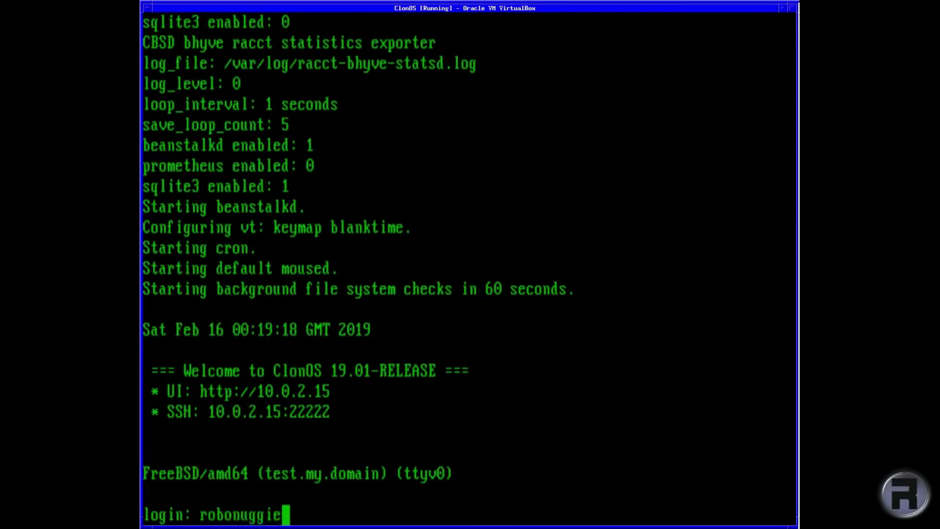
key("Return")
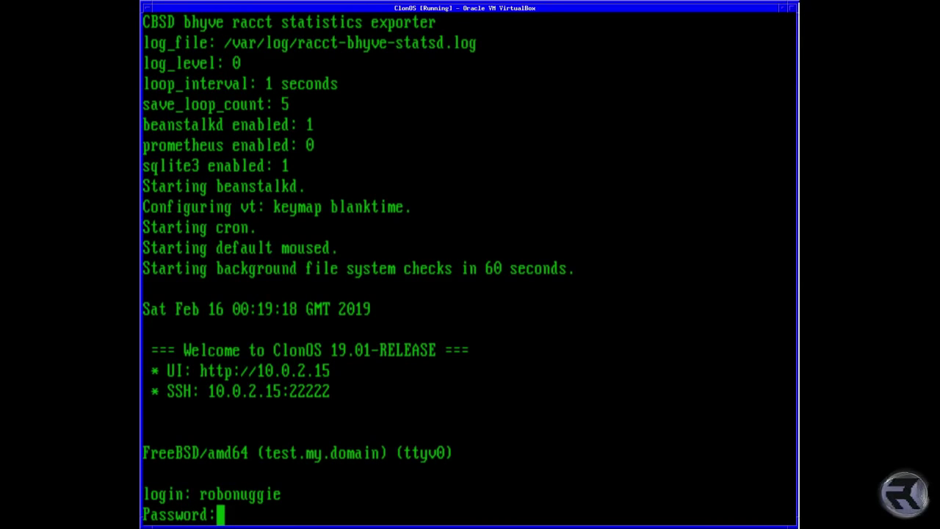
Finish the console login, then sign into the web panel as admin with its password
key("Return")
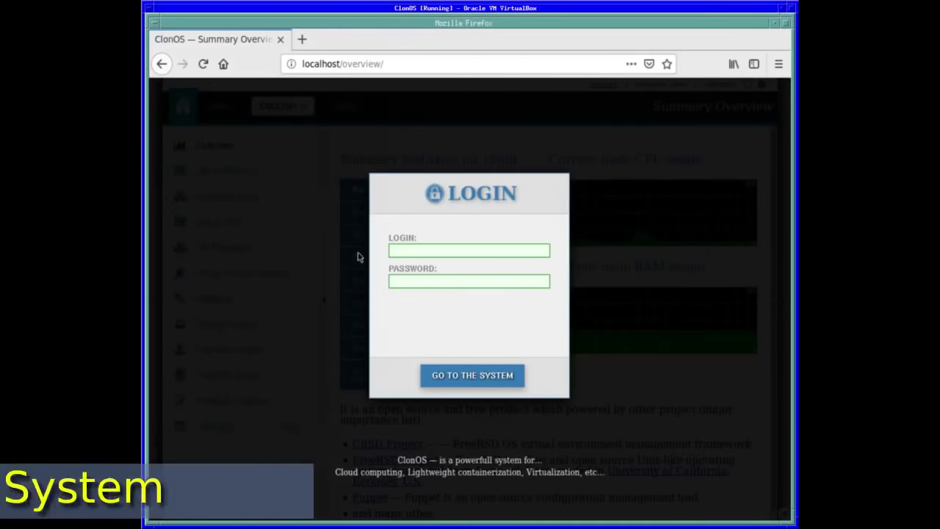
type("admin")
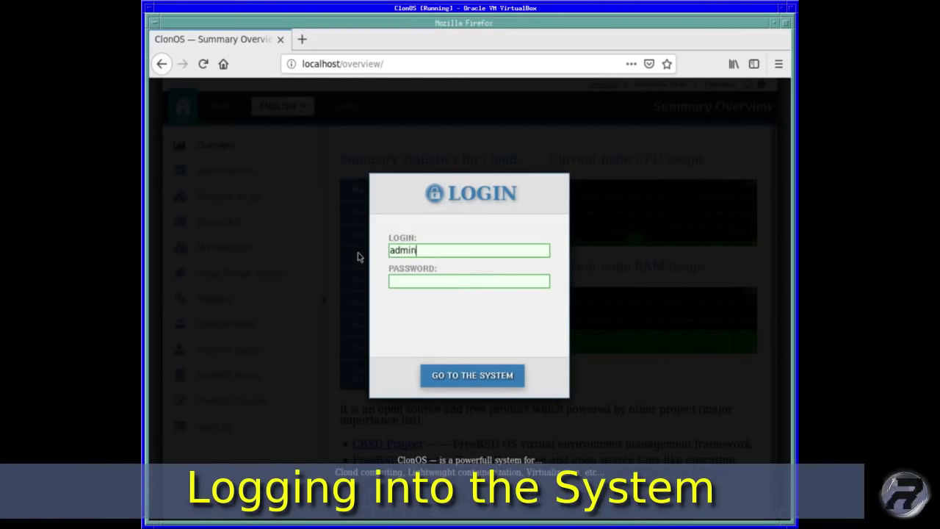
key("Tab")
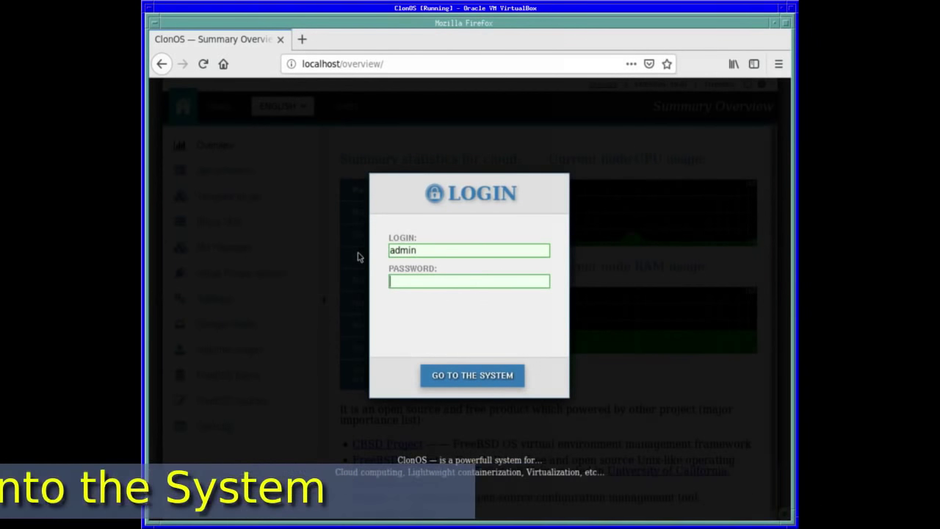
type("admi")
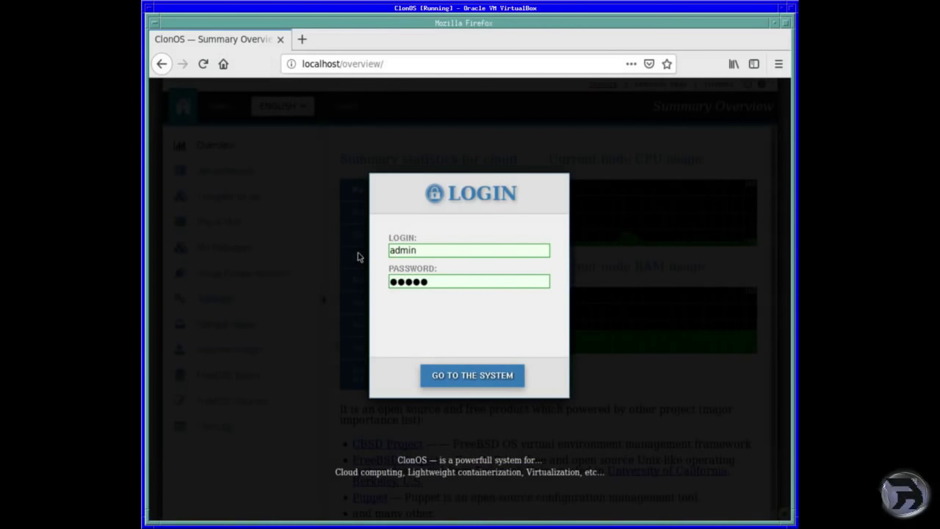
key("Return")
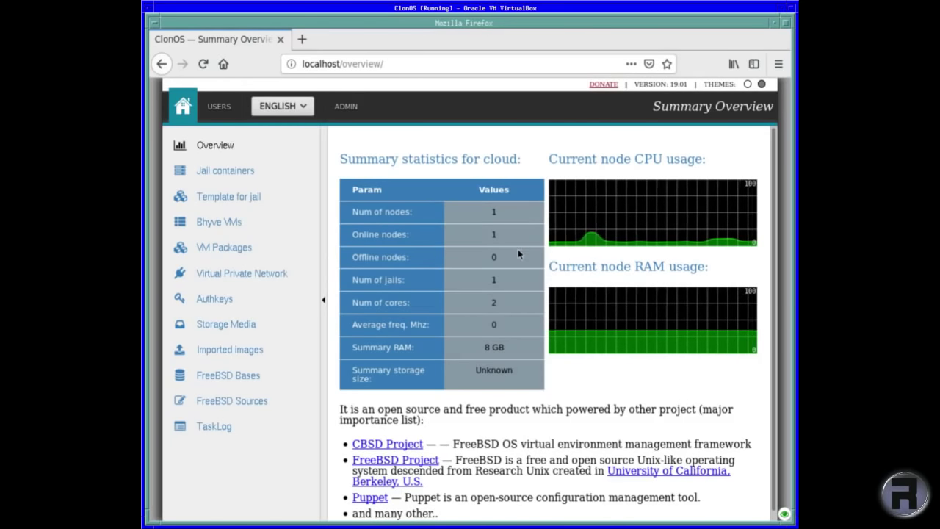
Glance over the Summary Overview, then go to the empty Jail containers page
scroll(735, 361, "down", 1)
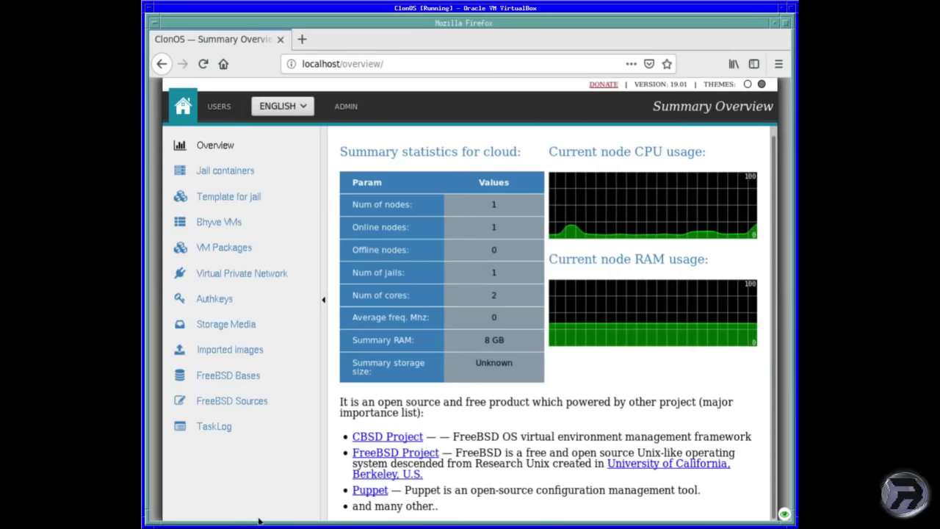
scroll(441, 294, "up", 1)
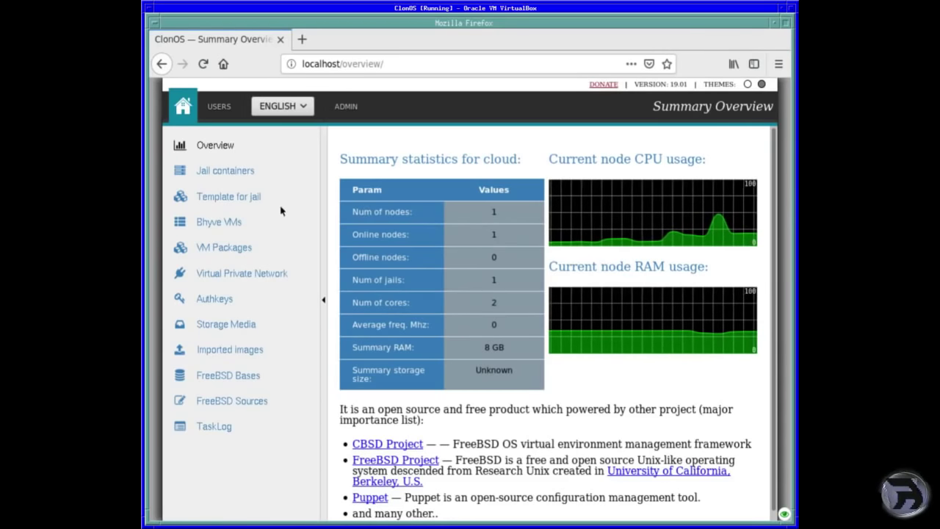
left_click(200, 171)
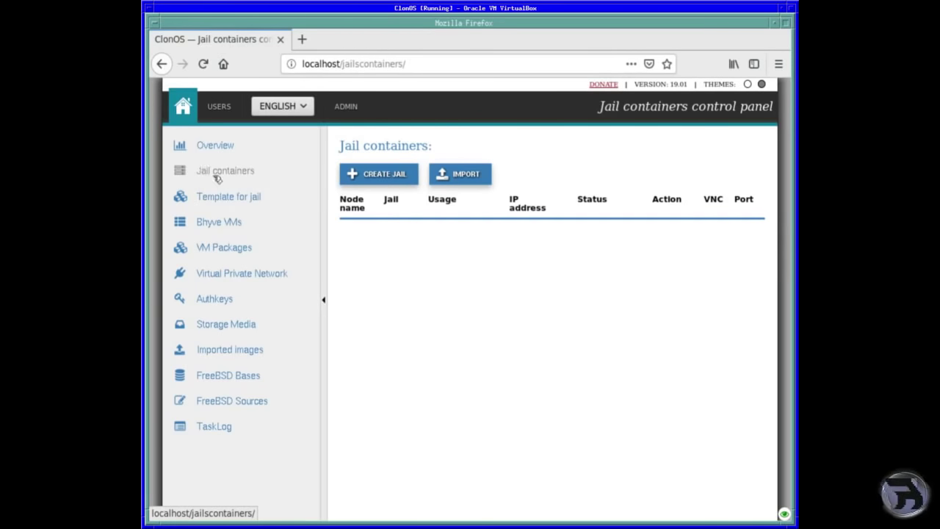
Visit the jail templates, Bhyve VMs, VM Packages, VPN subnets and authorization keys pages
left_click(219, 199)
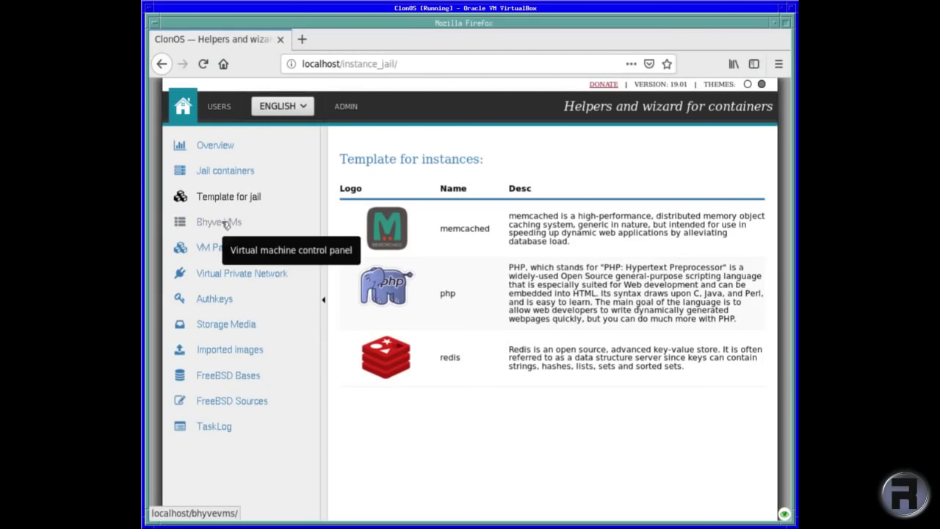
left_click(225, 224)
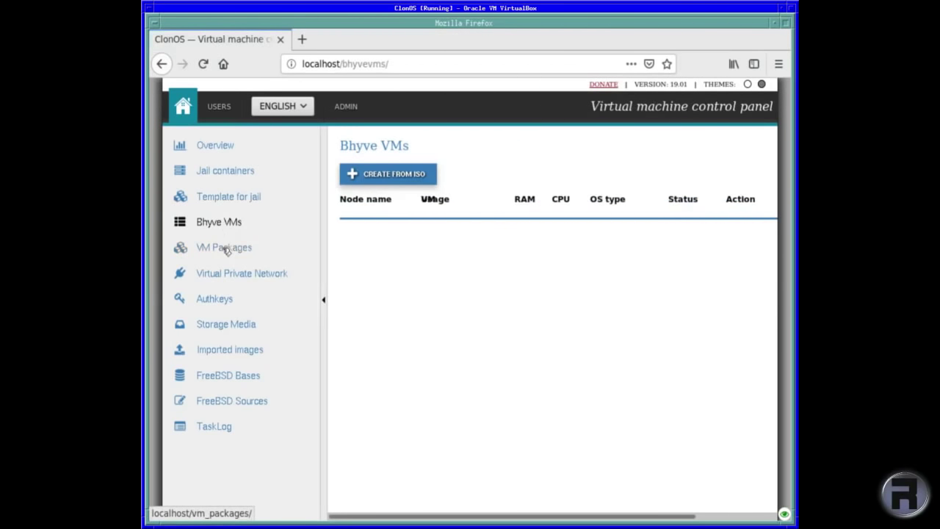
left_click(225, 247)
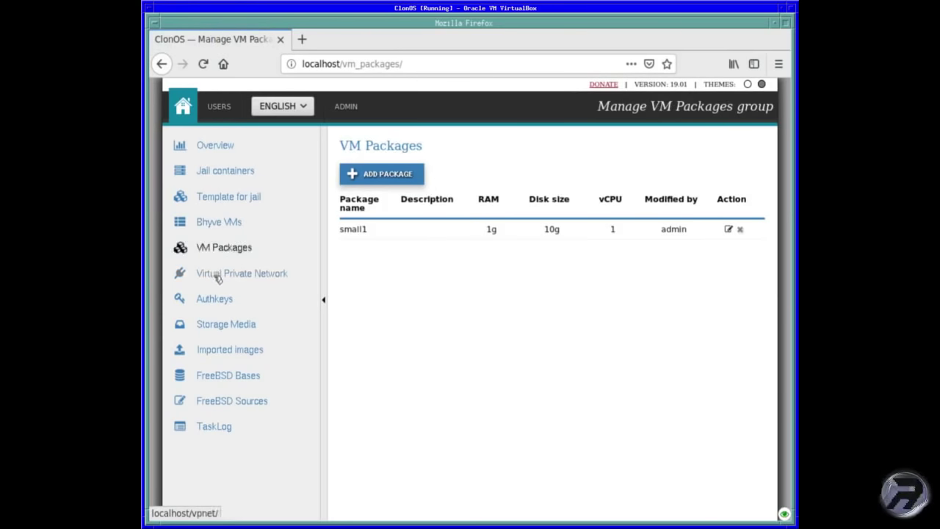
left_click(218, 276)
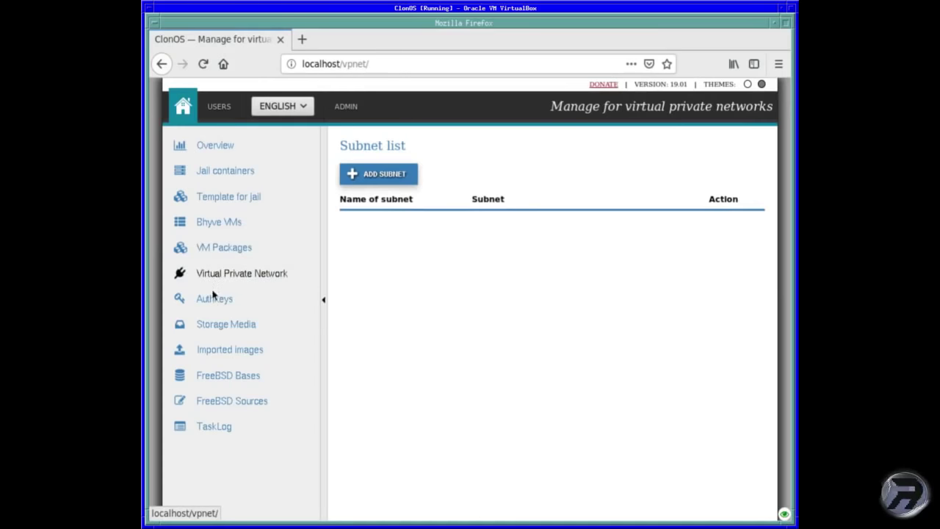
left_click(211, 301)
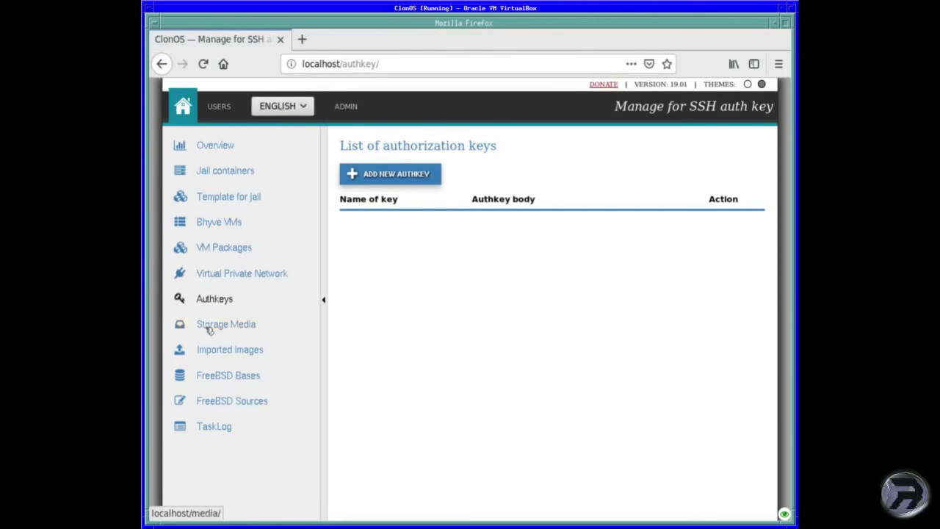
Visit media, imported images, FreeBSD bases, sources and TaskLog pages, then return to Overview
left_click(209, 330)
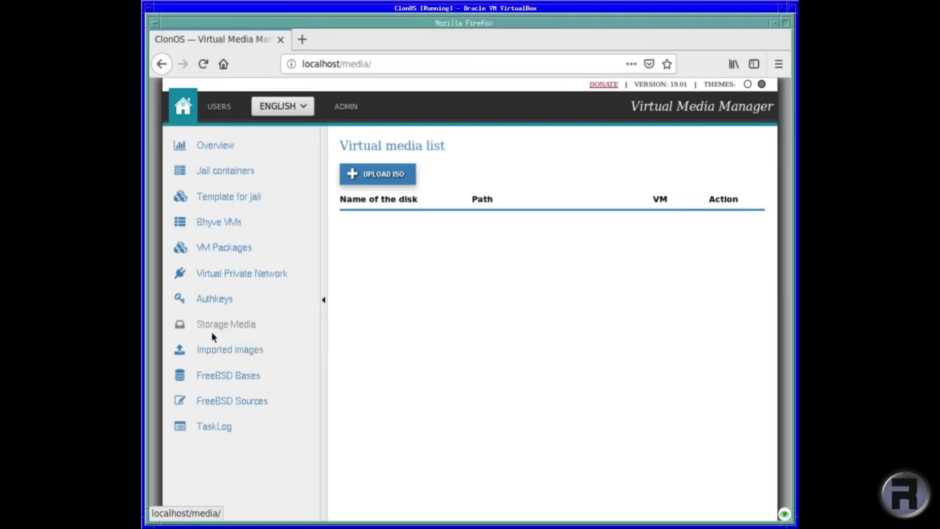
left_click(214, 354)
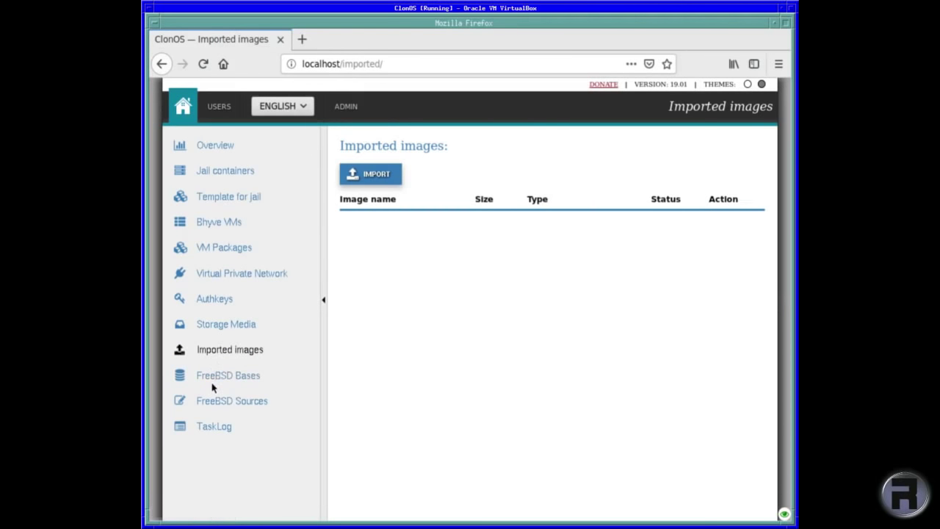
left_click(216, 376)
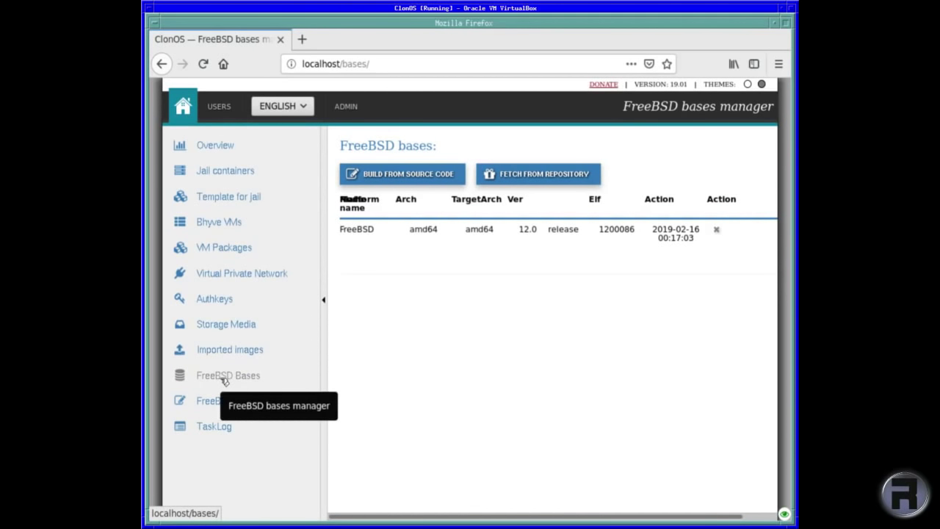
left_click(224, 400)
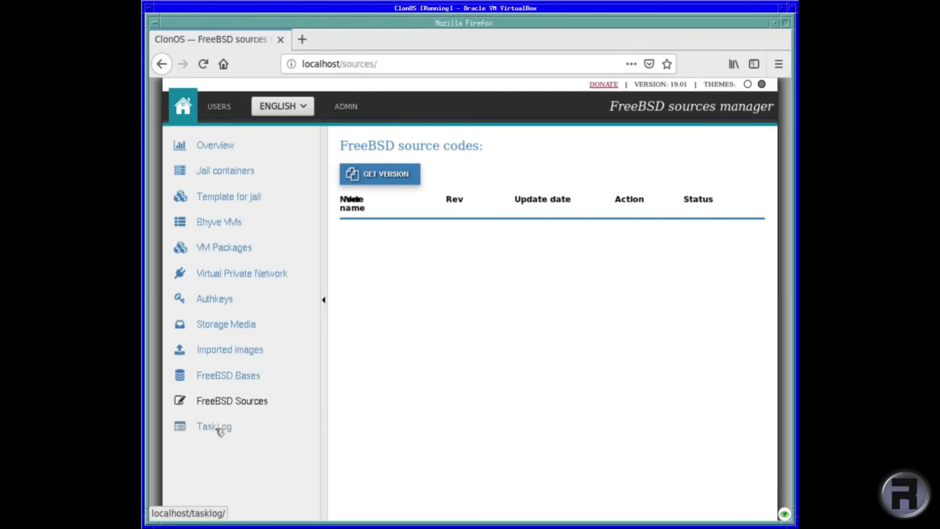
left_click(218, 427)
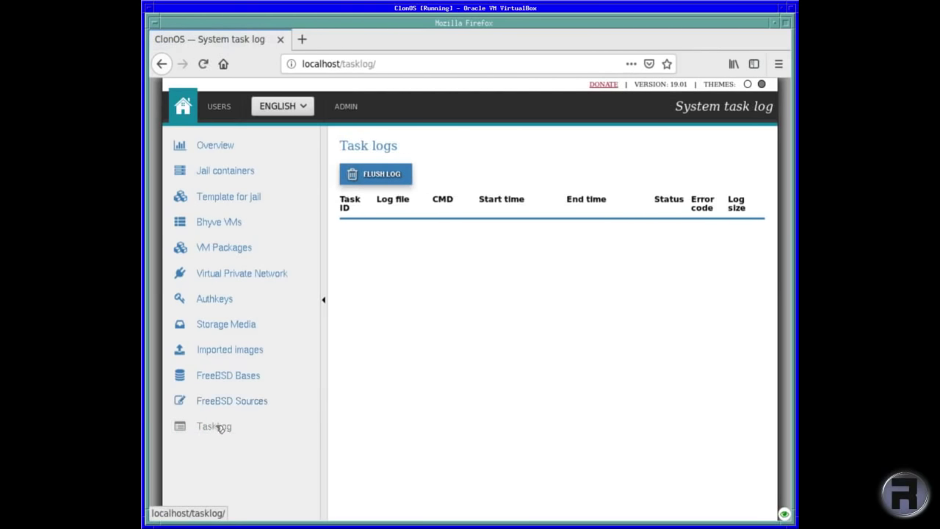
left_click(223, 145)
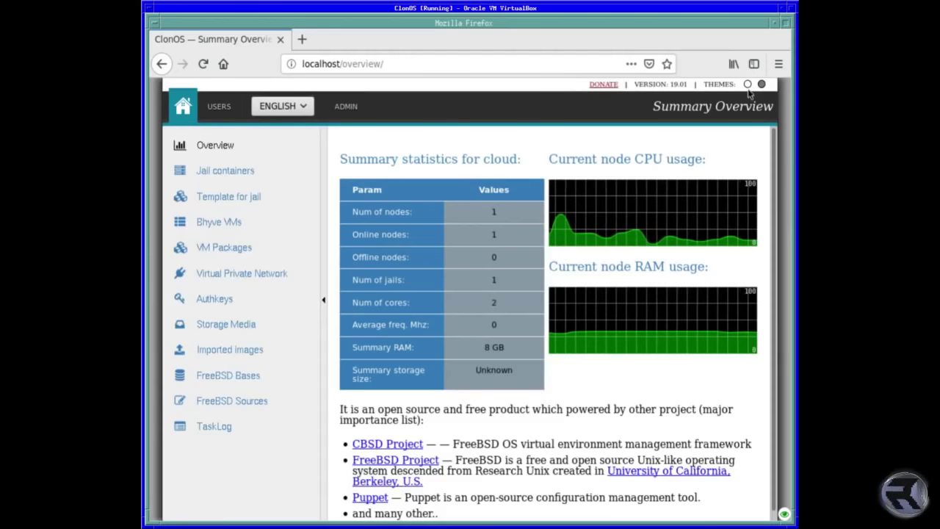
mouse_move(638, 236)
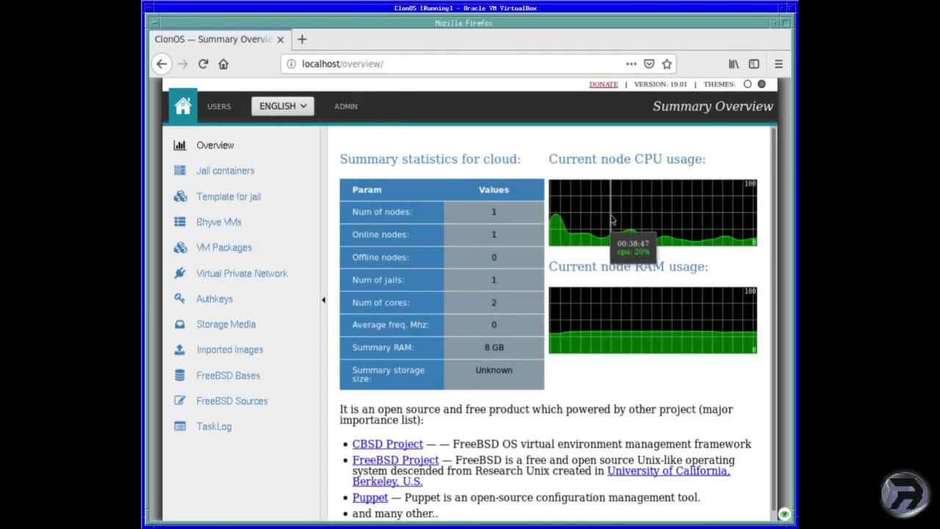